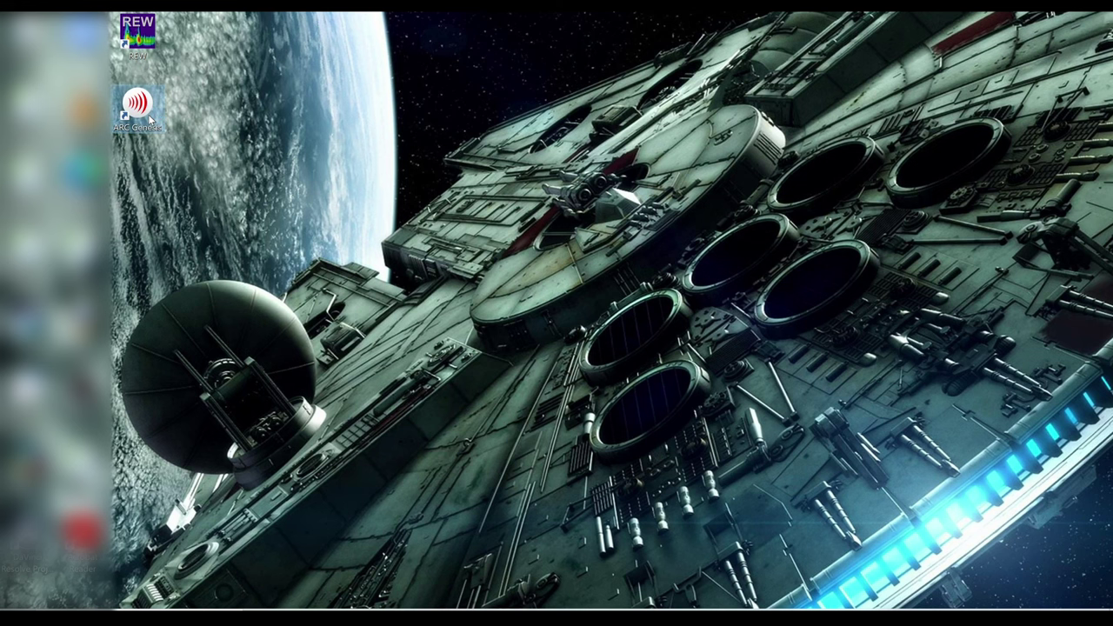
Open ARC Genesis, dismiss the release notes and launch ARC with the Anthem AVM 70 as the device
double_click(150, 117)
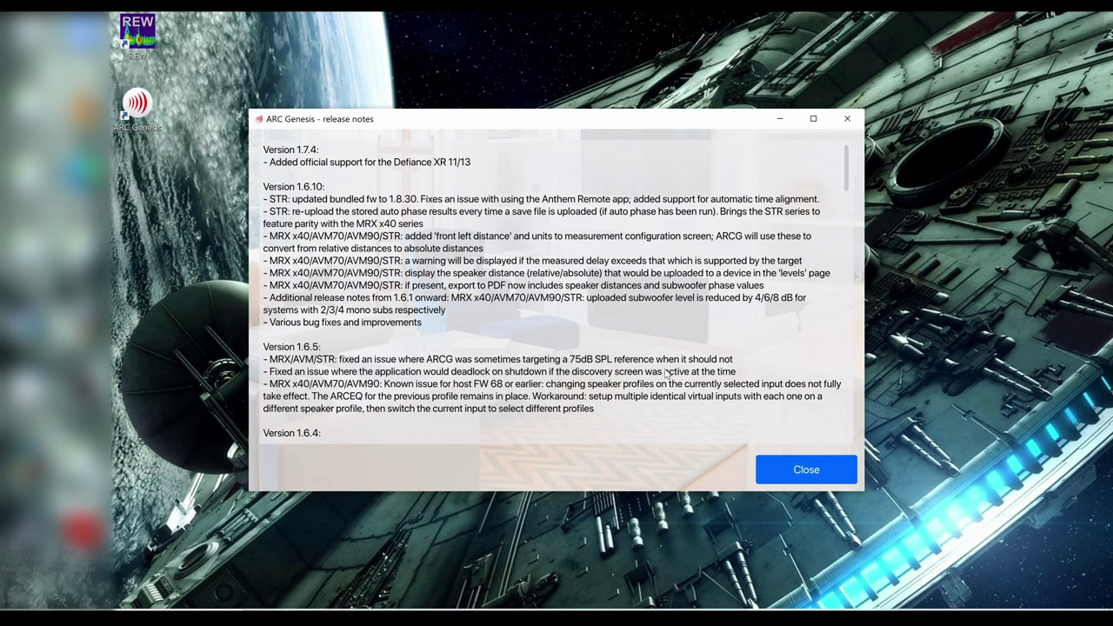
left_click(850, 474)
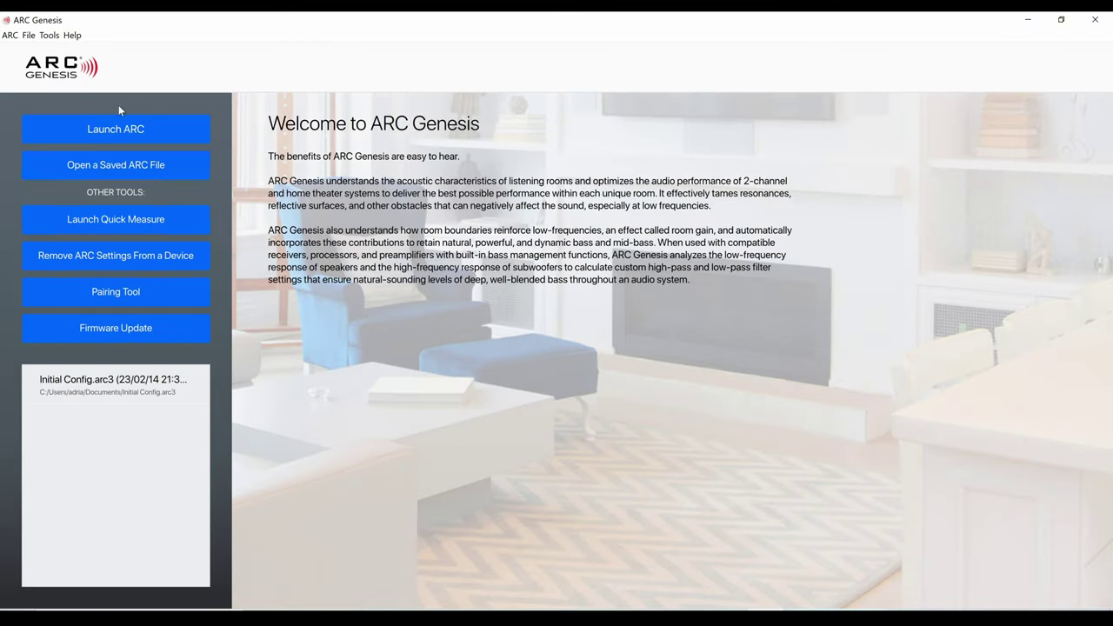
mouse_move(96, 398)
left_click(119, 135)
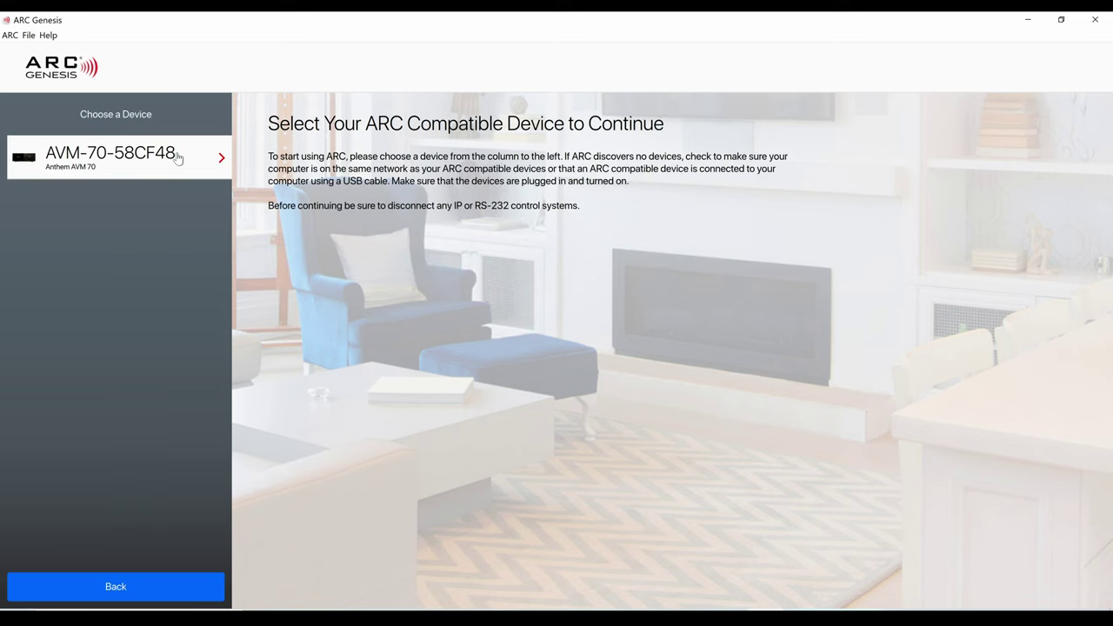
left_click(177, 157)
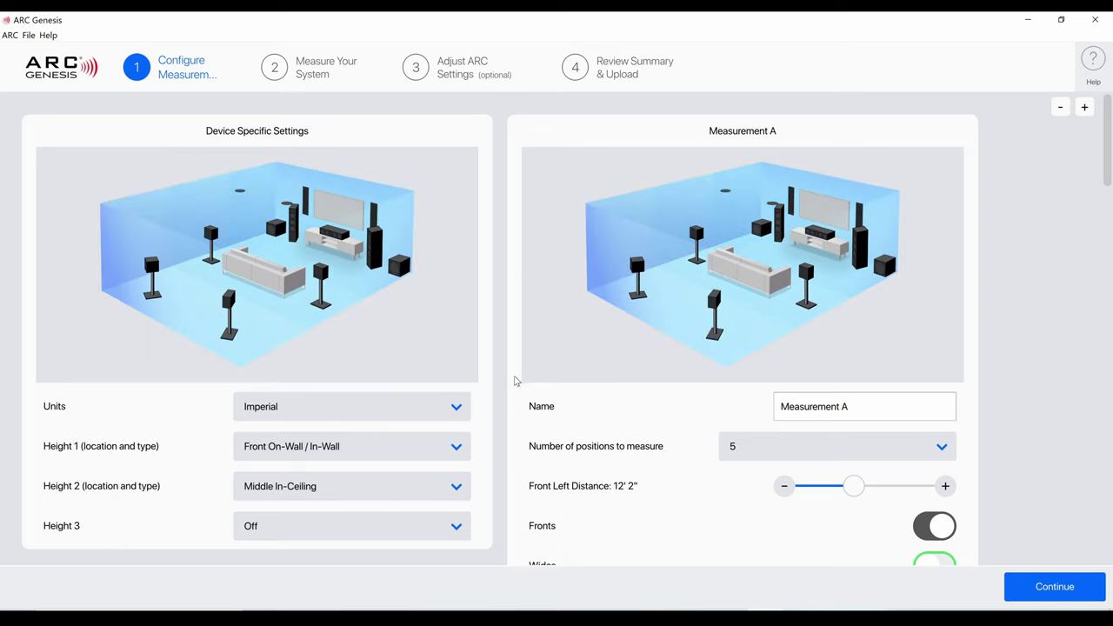
Review the device-specific settings, the Height 1 location and type options, and the configuration of Measurements A to D
scroll(514, 380, "down", 5)
scroll(514, 380, "up", 6)
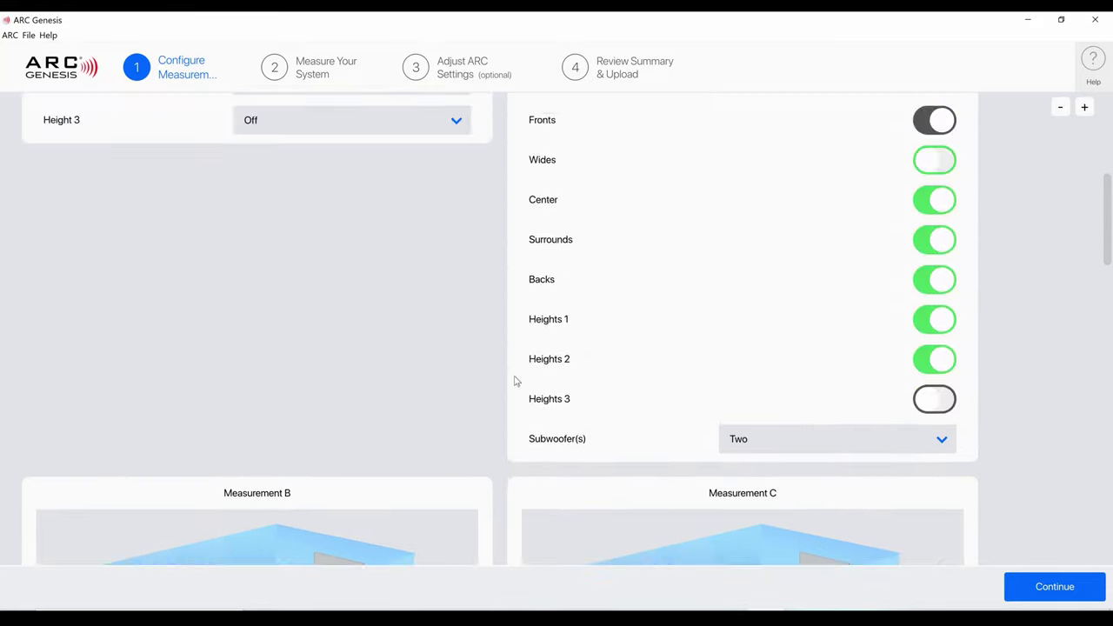
scroll(514, 380, "down", 1)
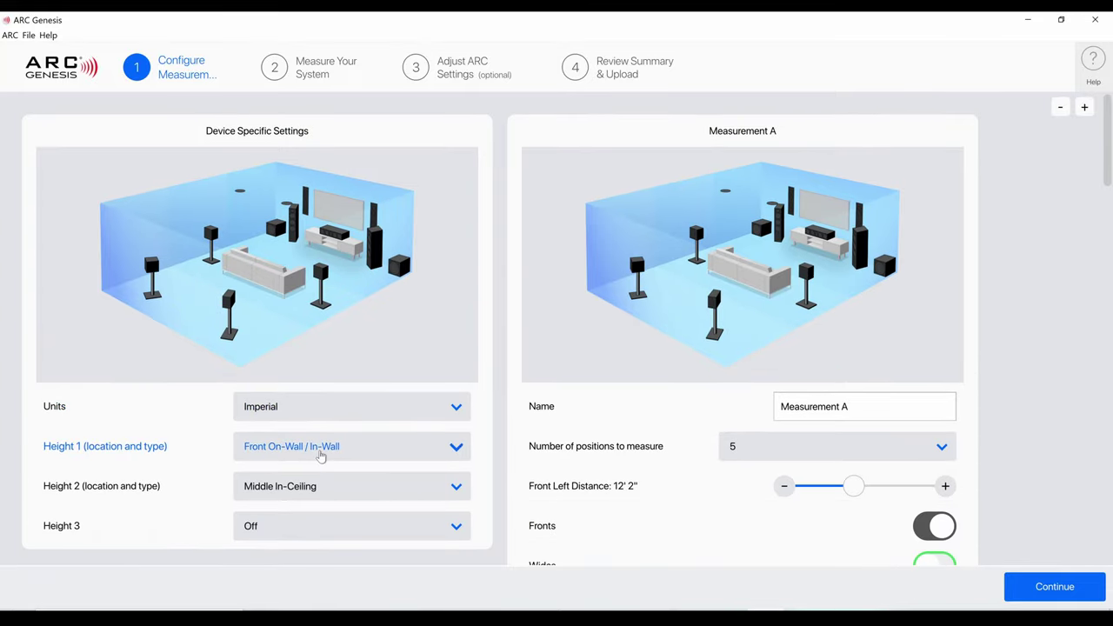
left_click(320, 459)
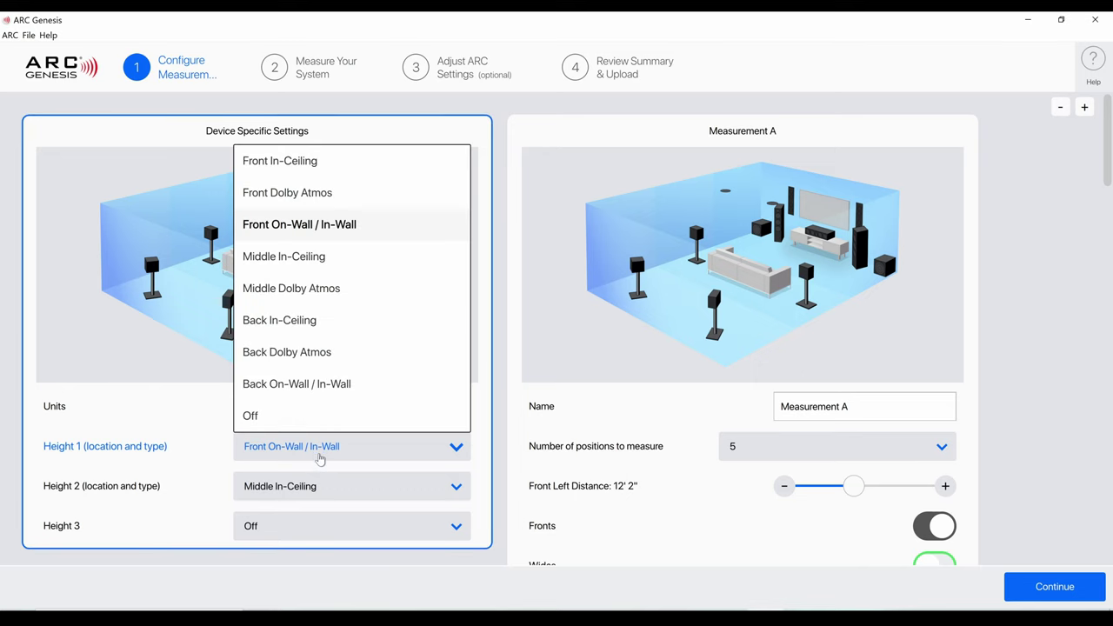
left_click(188, 466)
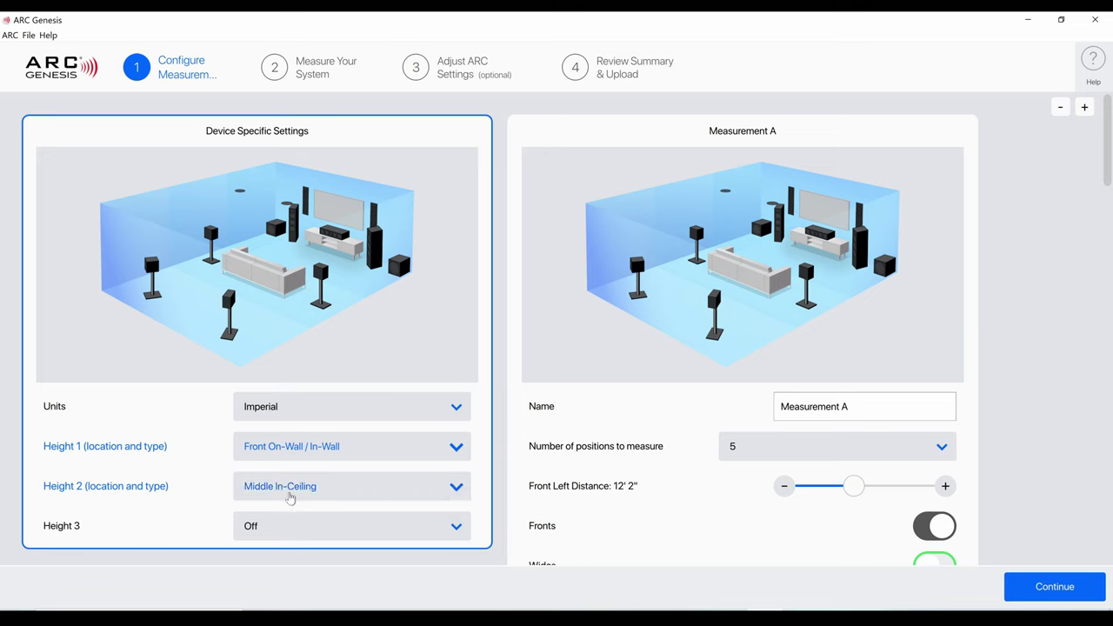
scroll(414, 564, "down", 3)
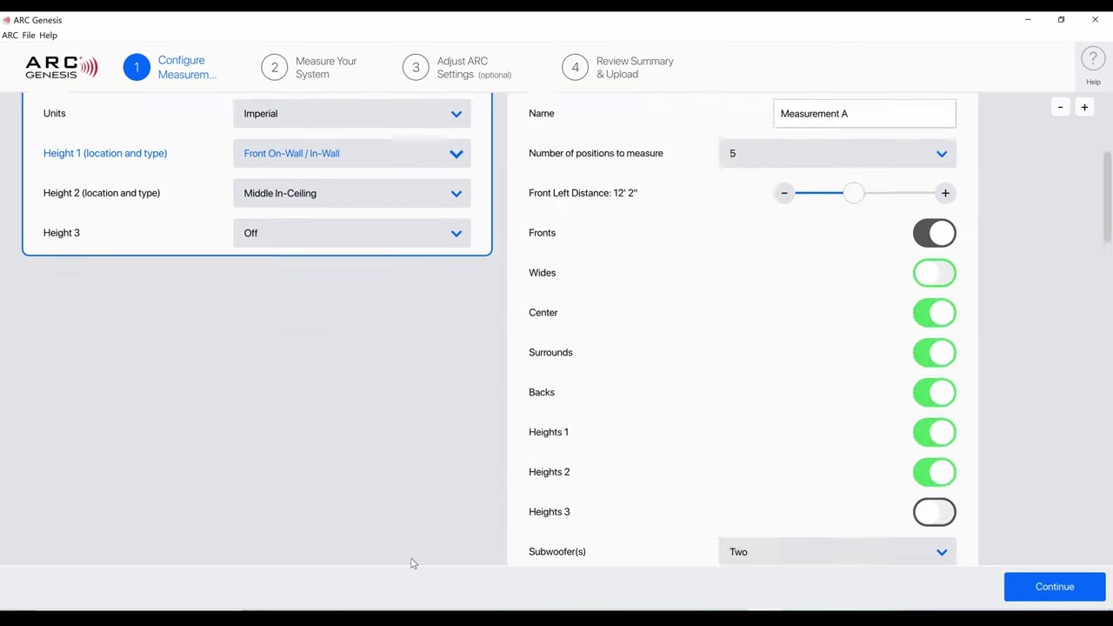
scroll(414, 563, "down", 10)
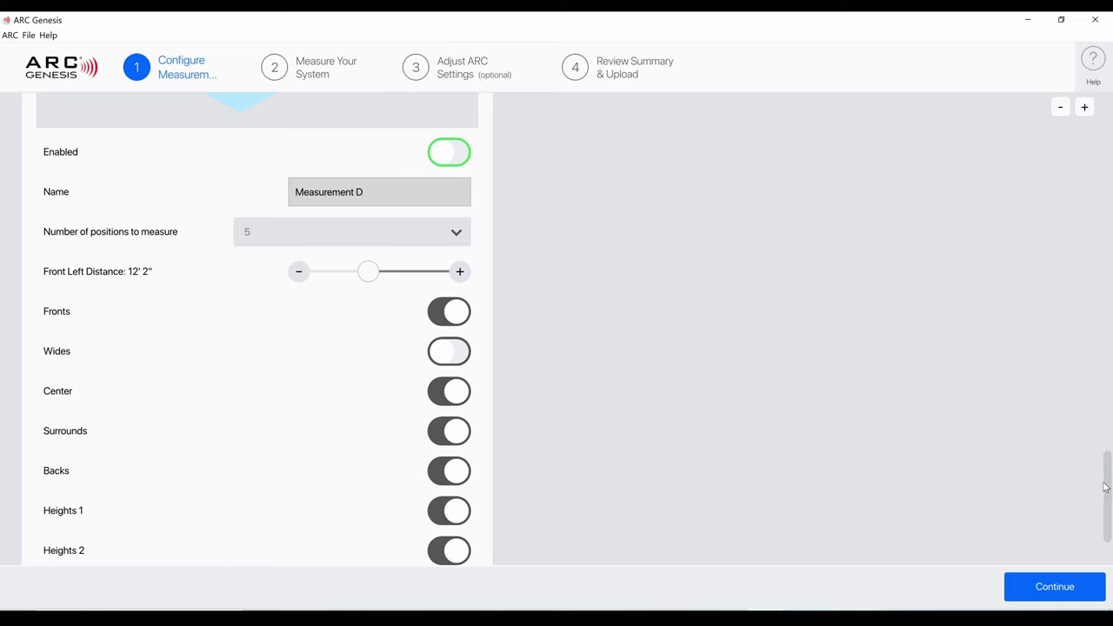
left_click_drag(1106, 487, 1110, 131)
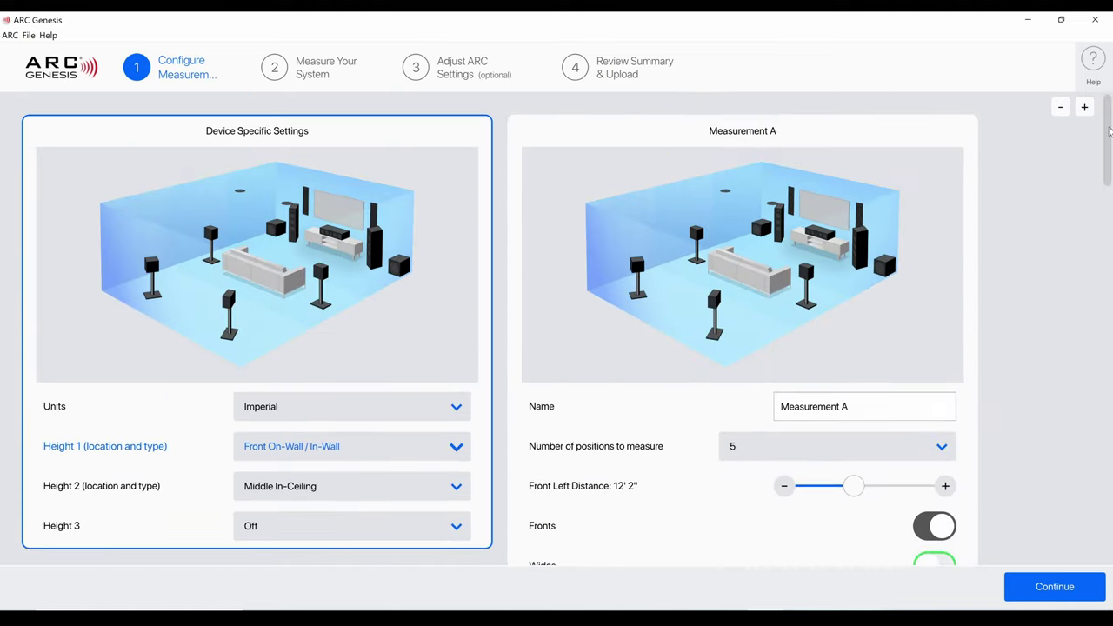
Rename Measurement A as Focused
left_click(915, 405)
double_click(830, 407)
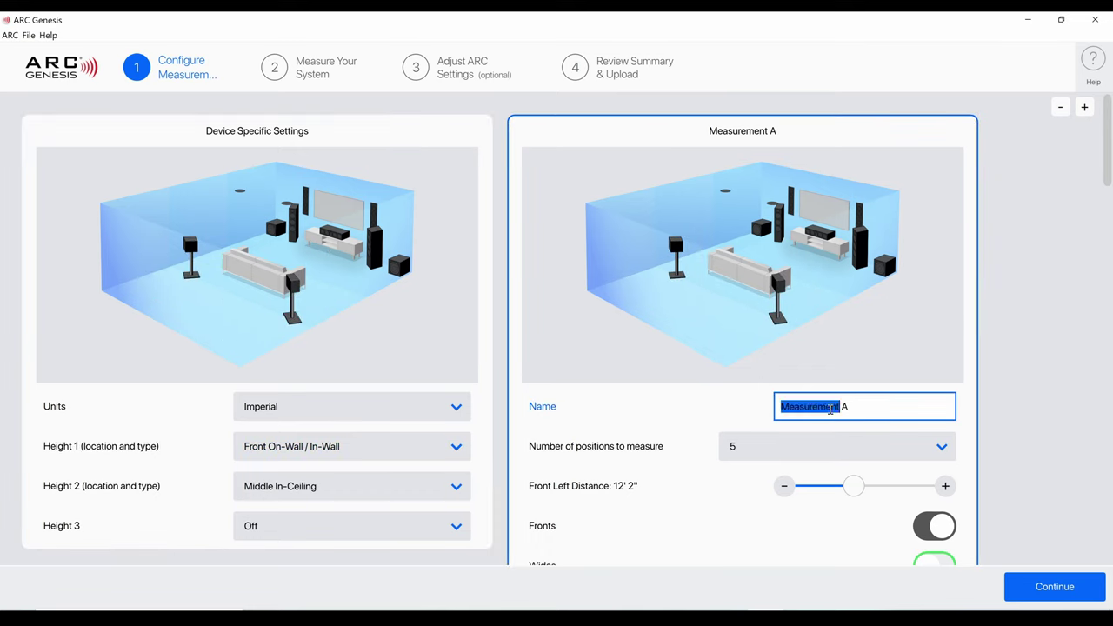
triple_click(831, 407)
type("Focu")
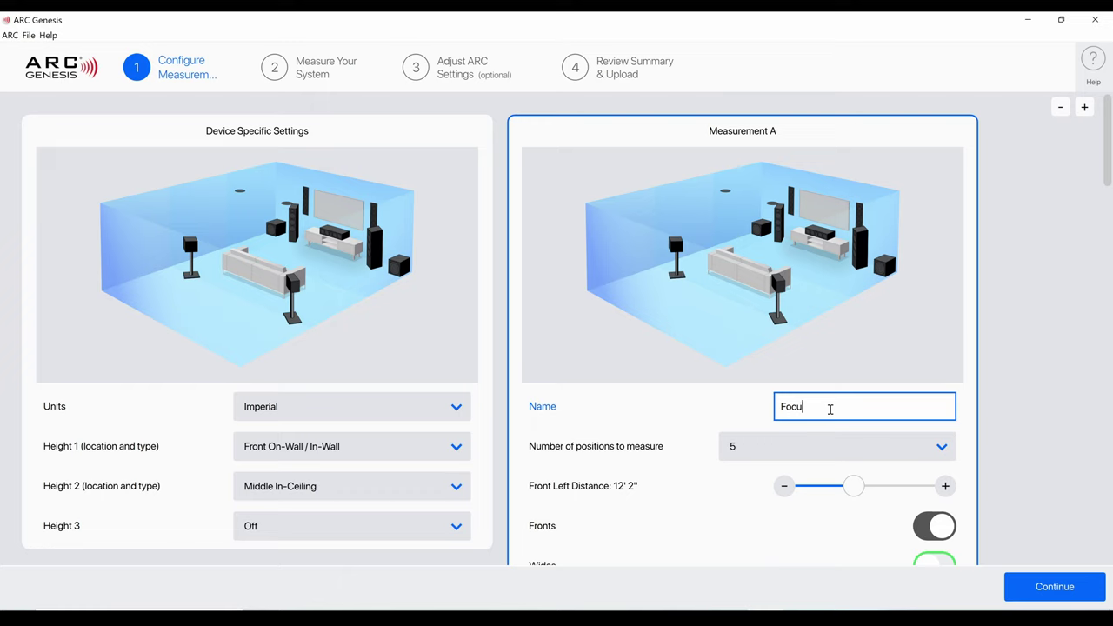
type("sed")
Review the choices for the number of positions to measure in Measurement A, keeping 5
left_click(896, 462)
left_click(896, 463)
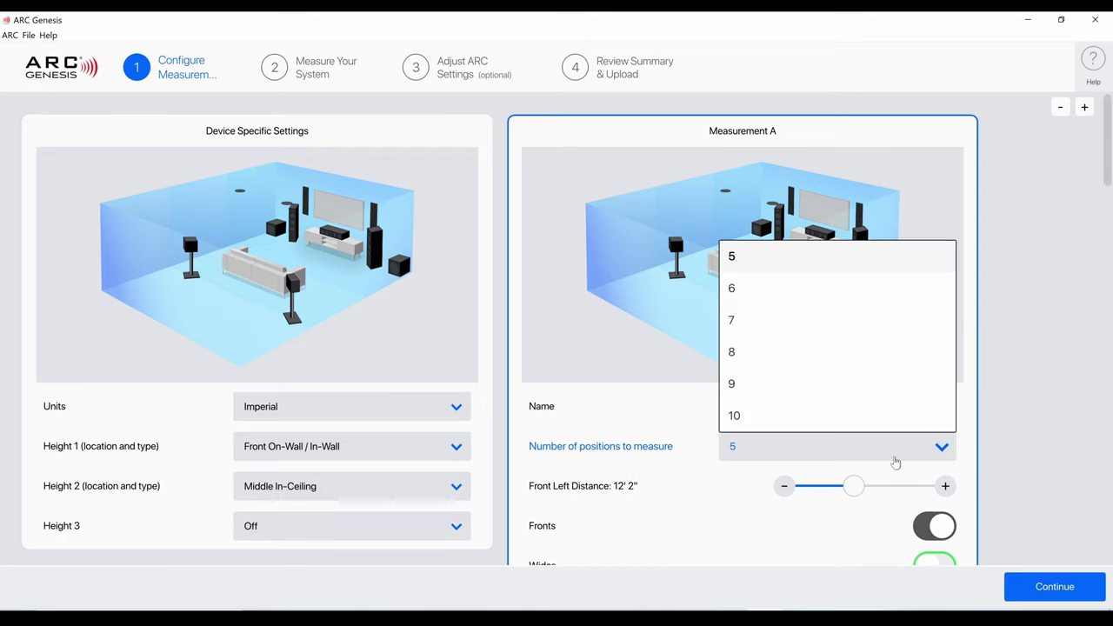
left_click(1046, 430)
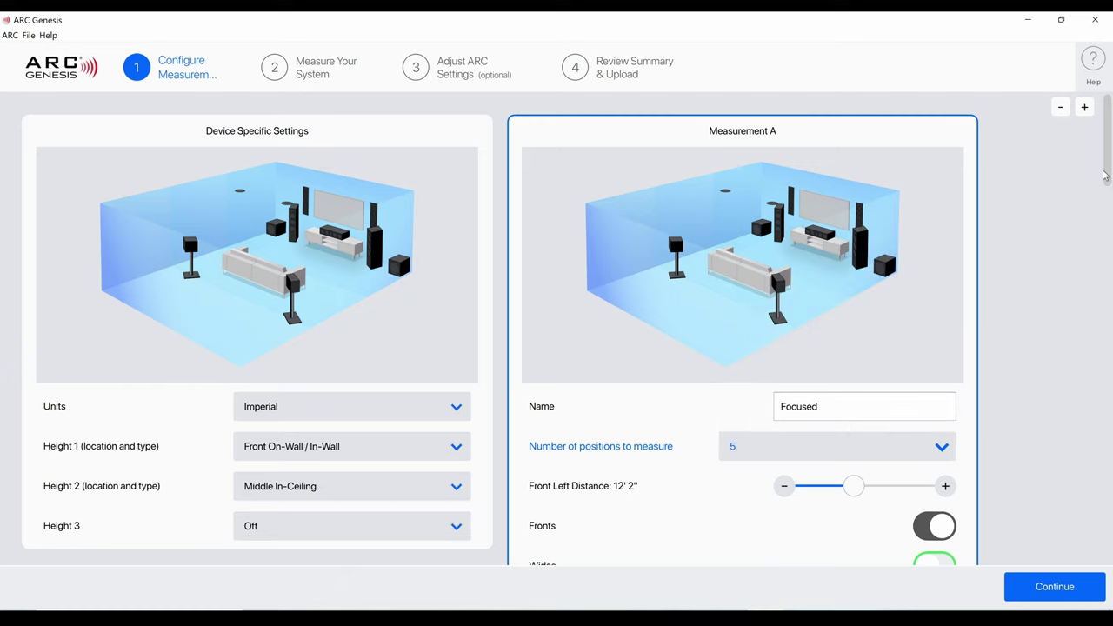
left_click_drag(1109, 176, 1109, 233)
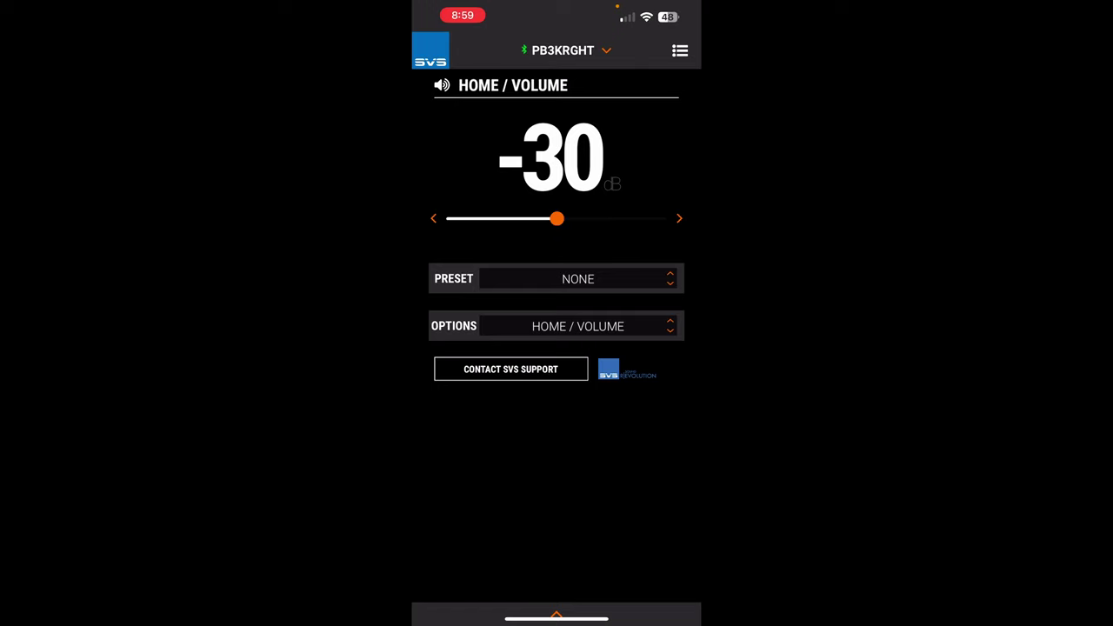
In the SVS subwoofer app, disable parametric EQ bands PEQ1, PEQ2 and PEQ3 on PB3KRGHT without saving to a preset
left_click(680, 50)
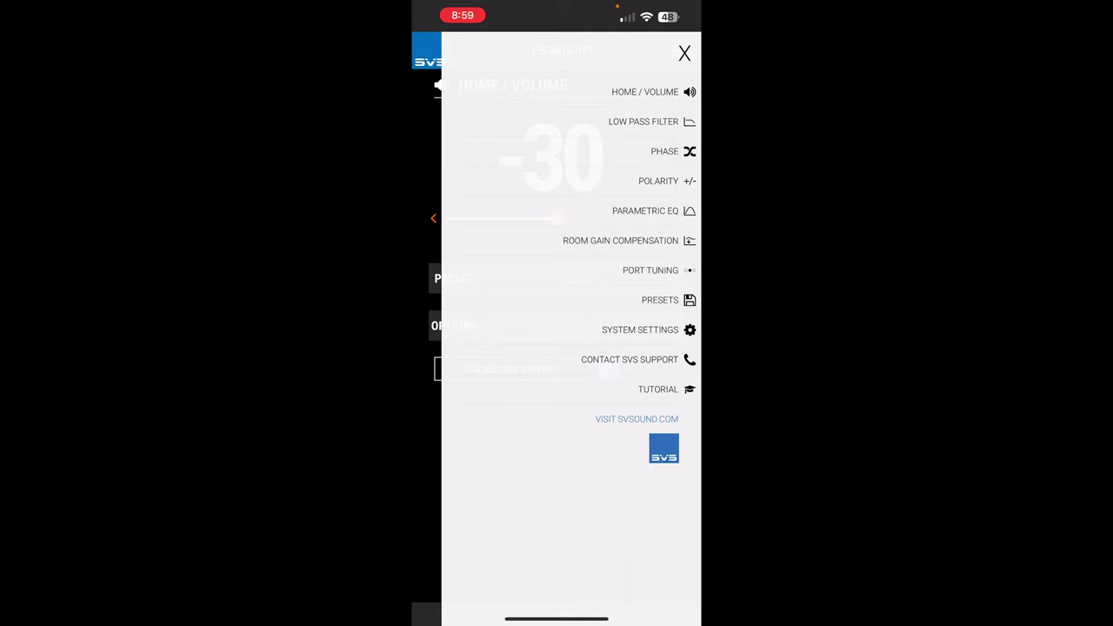
left_click(648, 211)
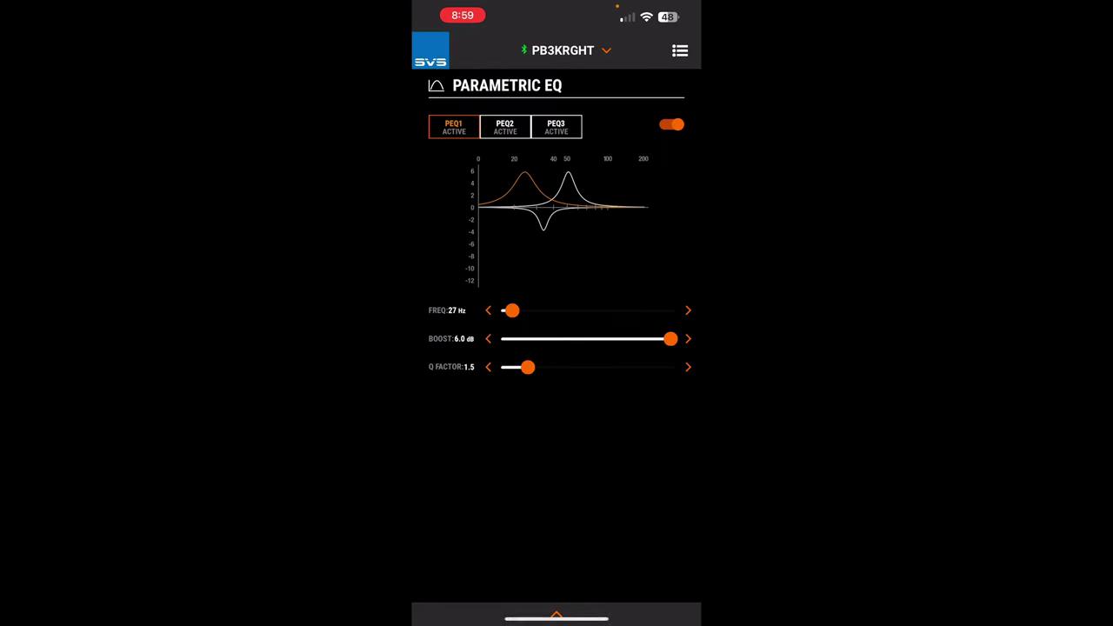
left_click(671, 124)
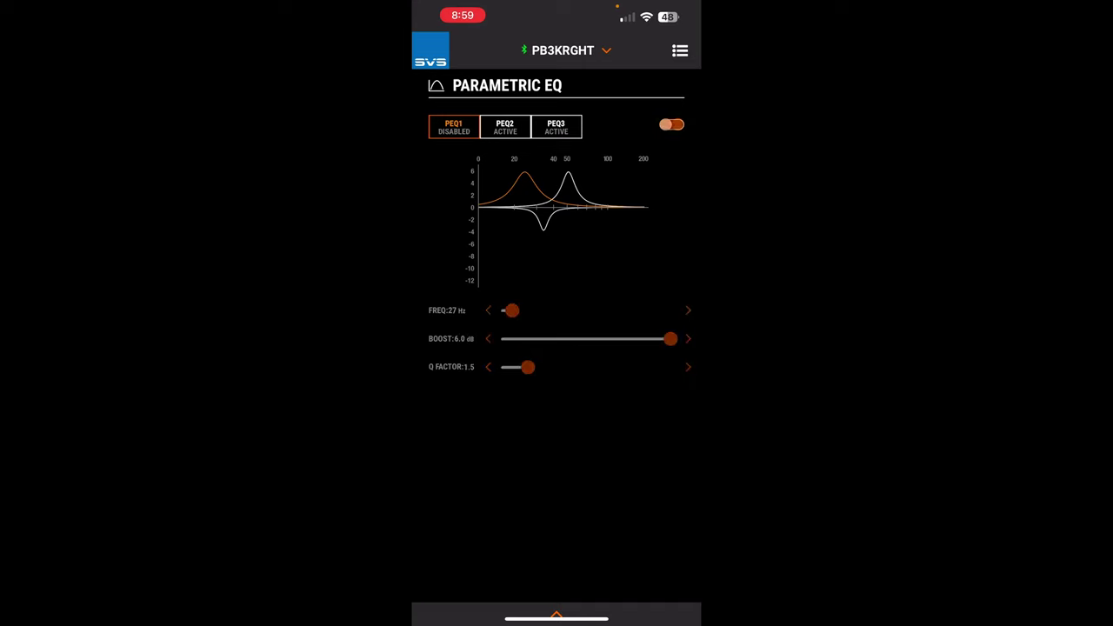
left_click(504, 127)
left_click(672, 124)
left_click(556, 127)
left_click(671, 125)
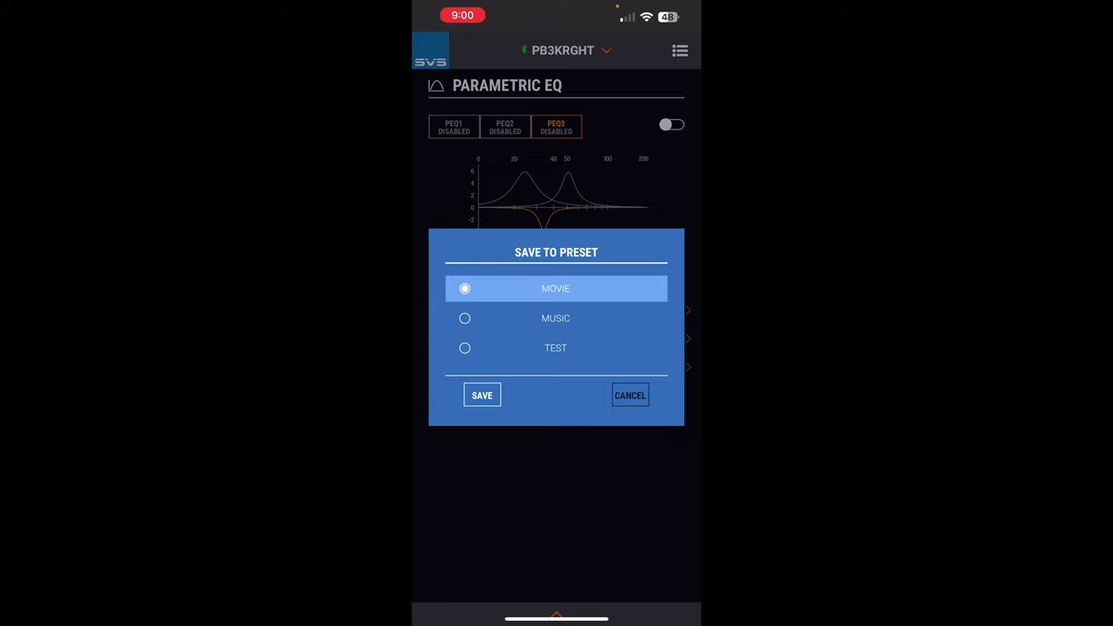
left_click(630, 395)
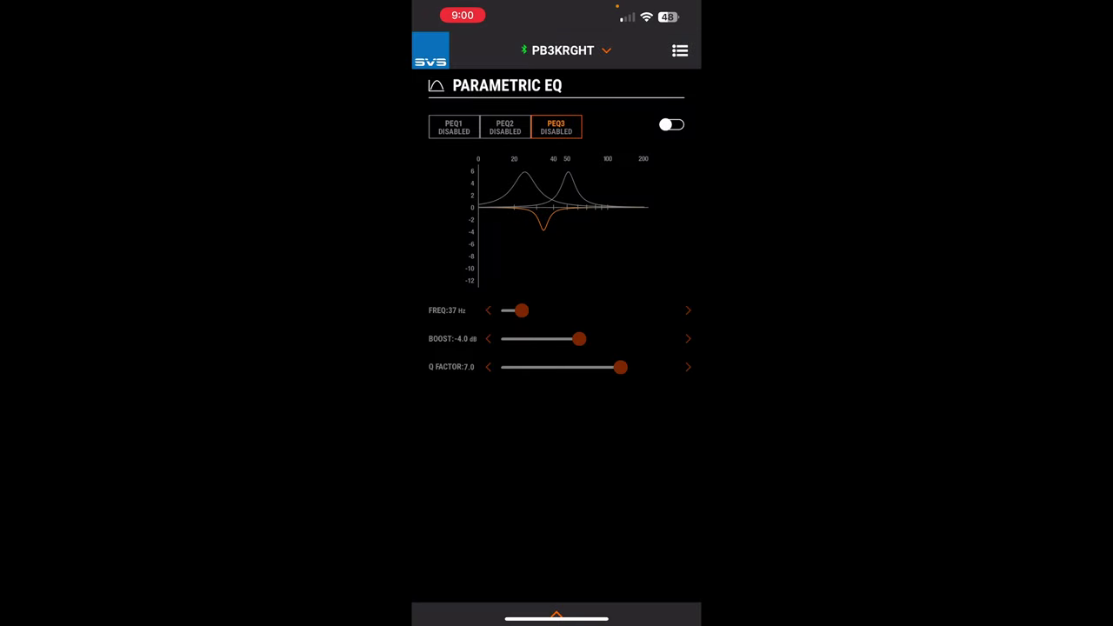
Connect to the PB3KLEFT subwoofer and display its phase setting
left_click(562, 50)
left_click(557, 79)
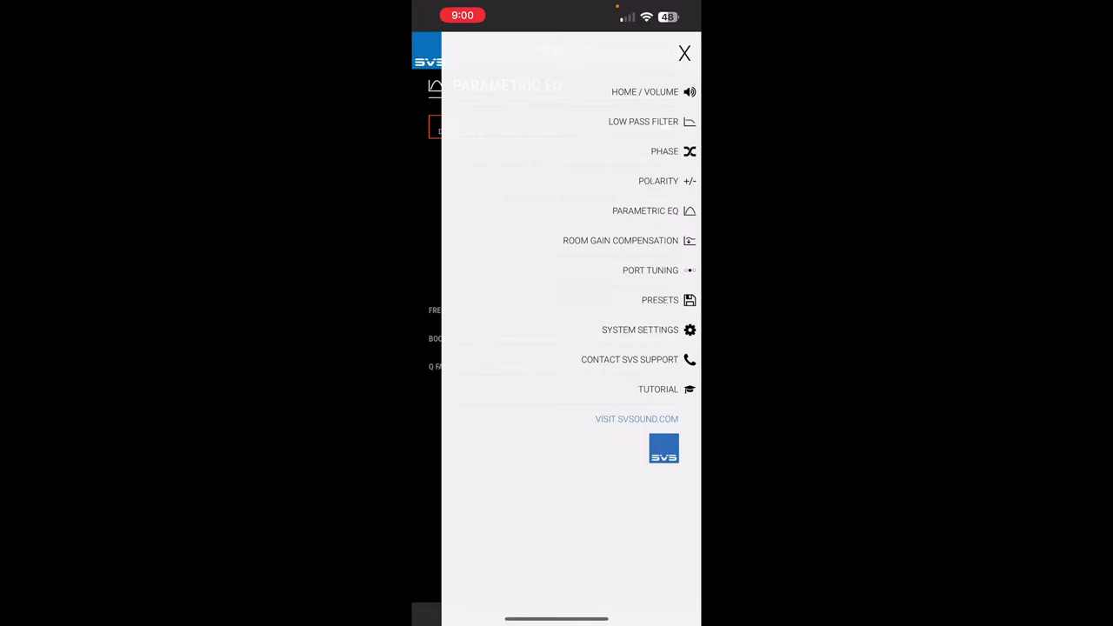
left_click(665, 152)
Reconnect to the PB3KRGHT subwoofer and set its phase to 0°
left_click(563, 50)
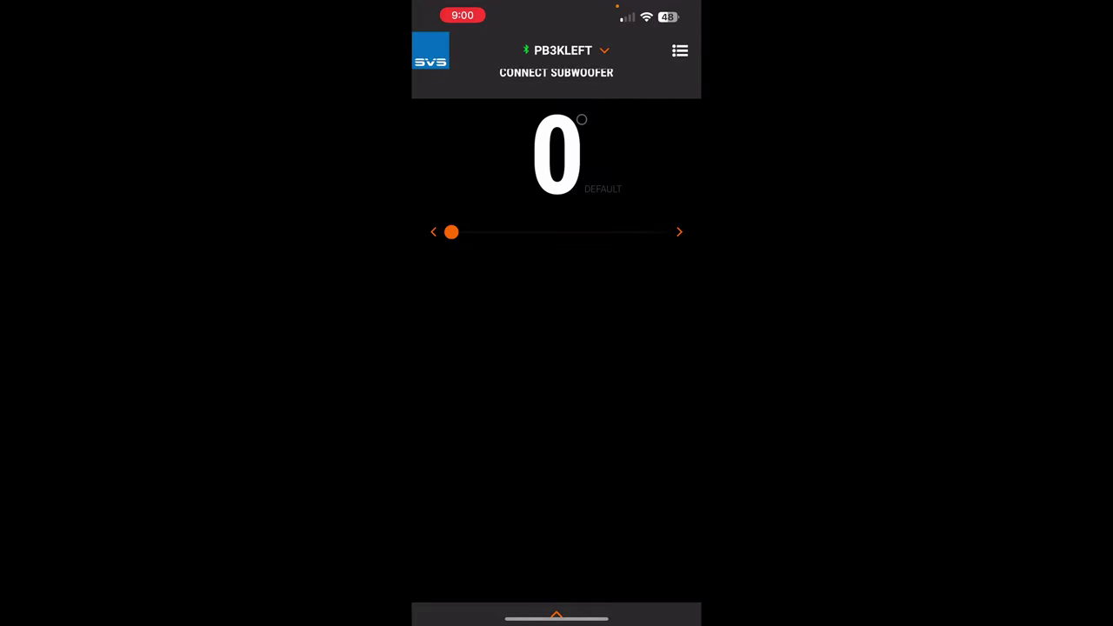
left_click(557, 79)
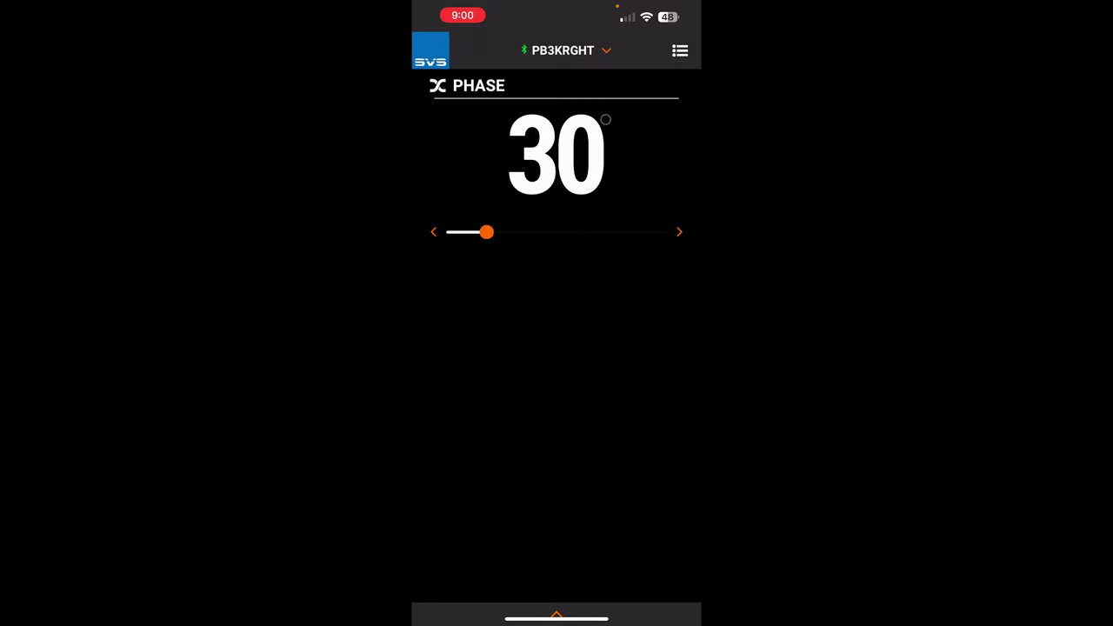
left_click_drag(486, 232, 450, 231)
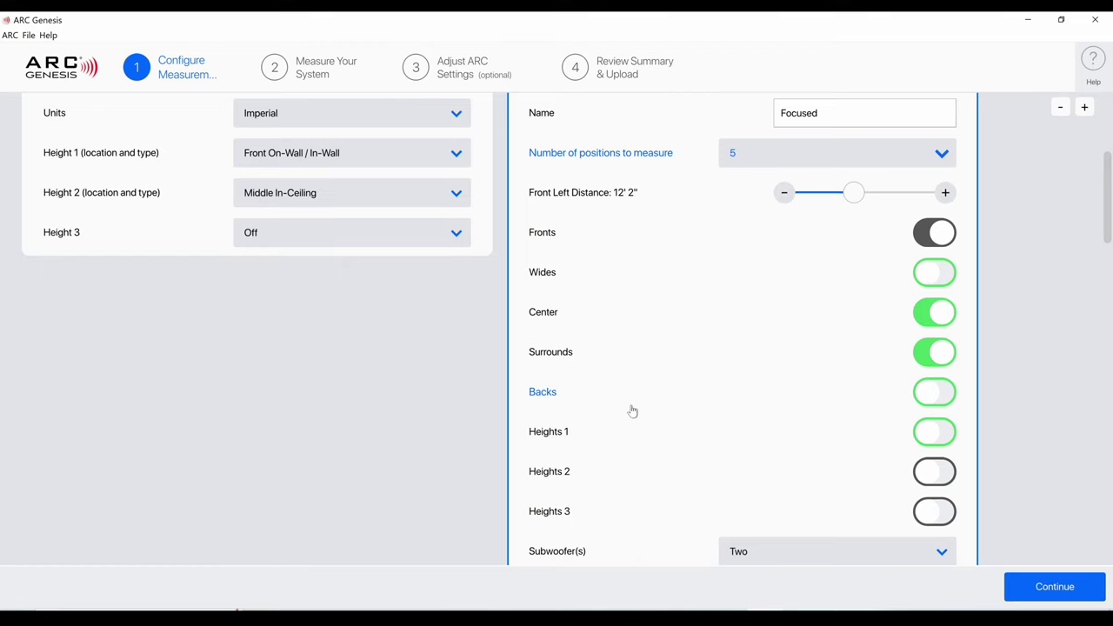
Back in ARC Genesis, enable the Backs, Heights 1 and Heights 2 speakers for the Focused measurement
left_click(939, 398)
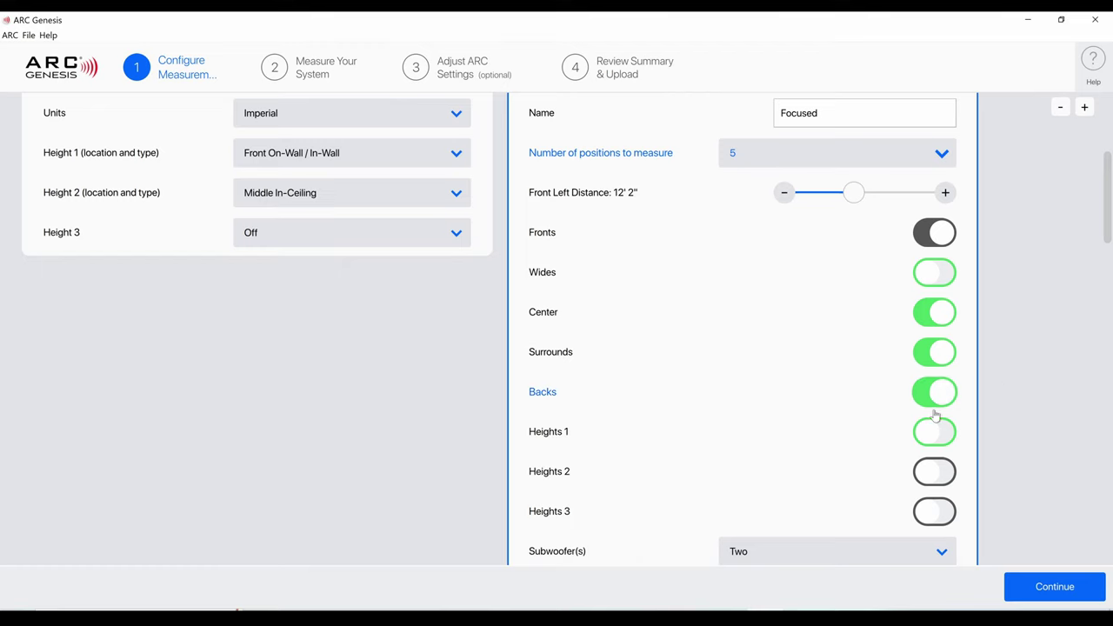
left_click(945, 428)
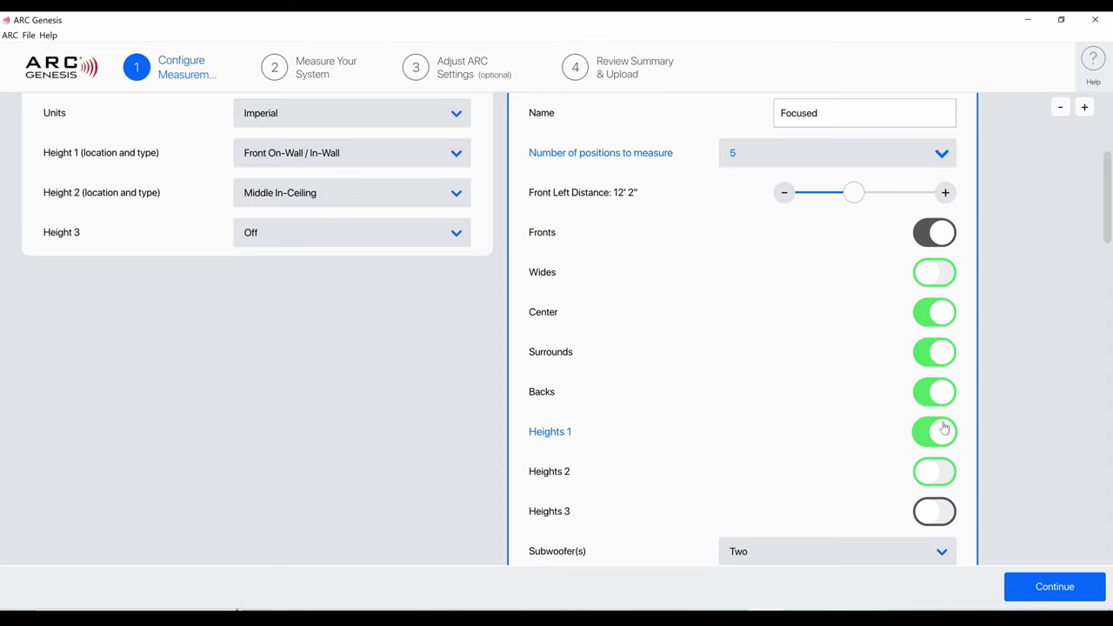
left_click(944, 473)
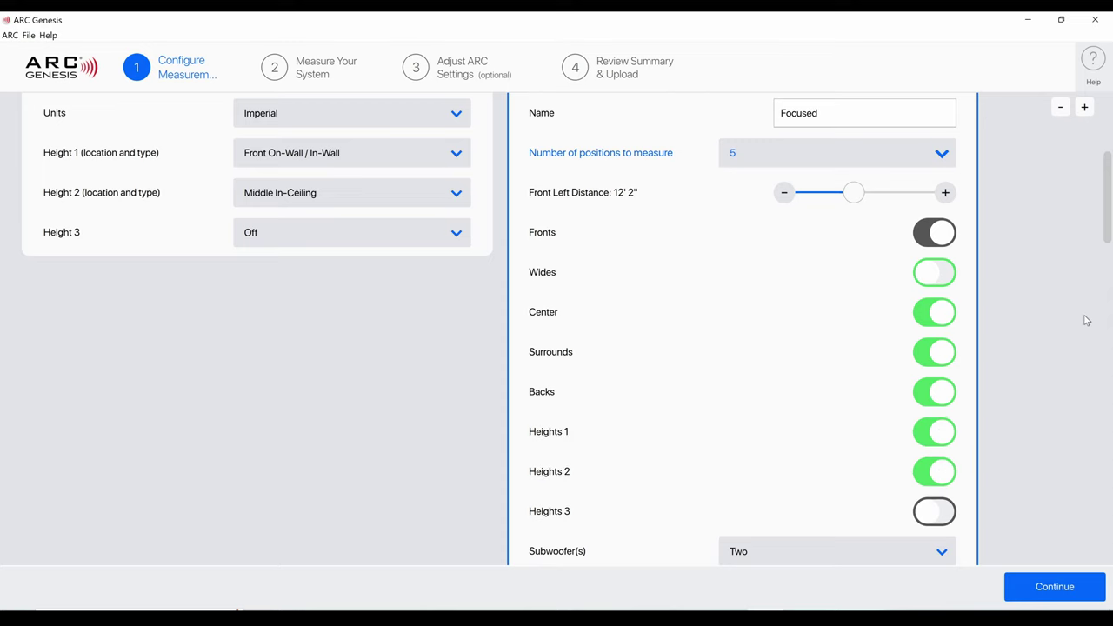
Check the measurement configuration, continue to the system measurement and select the ARC microphone
scroll(1086, 322, "down", 7)
scroll(1085, 321, "up", 3)
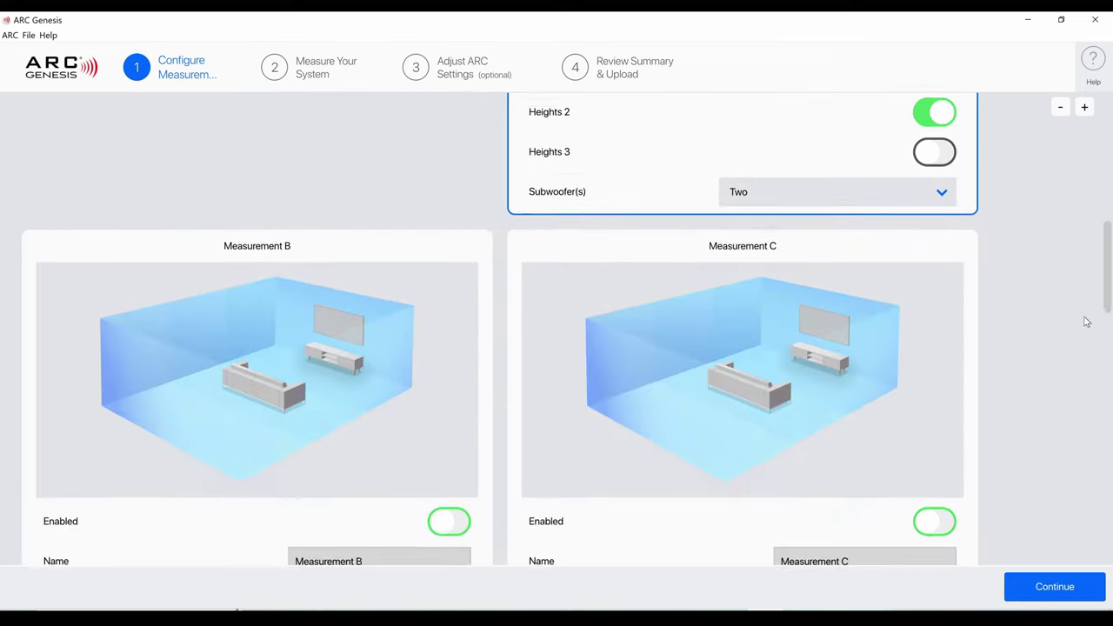
left_click_drag(1110, 263, 1110, 180)
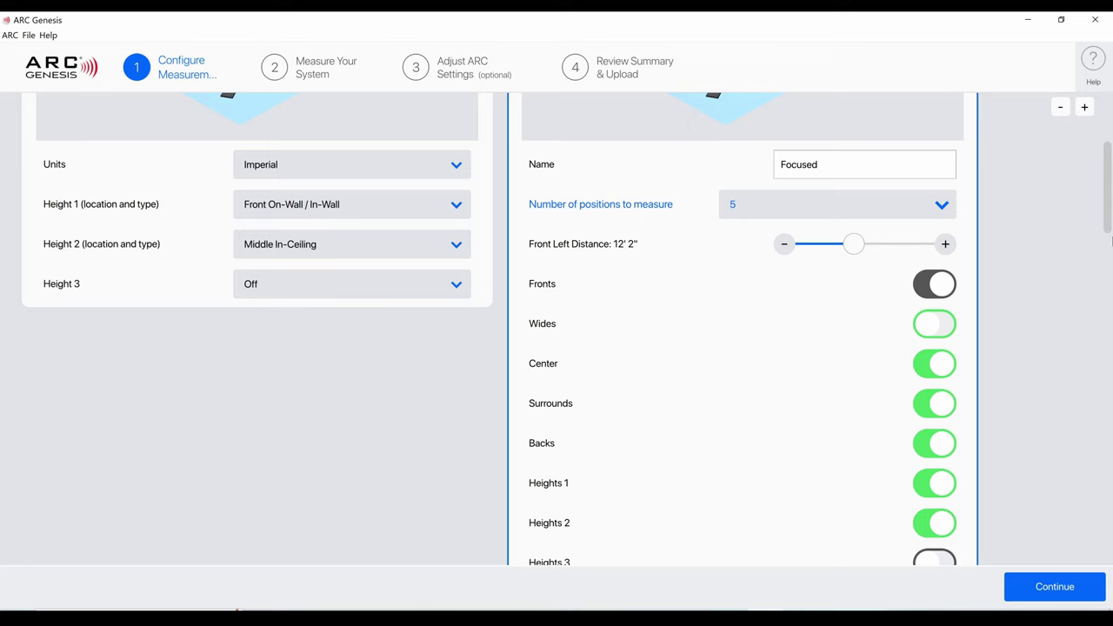
scroll(1061, 204, "down", 1)
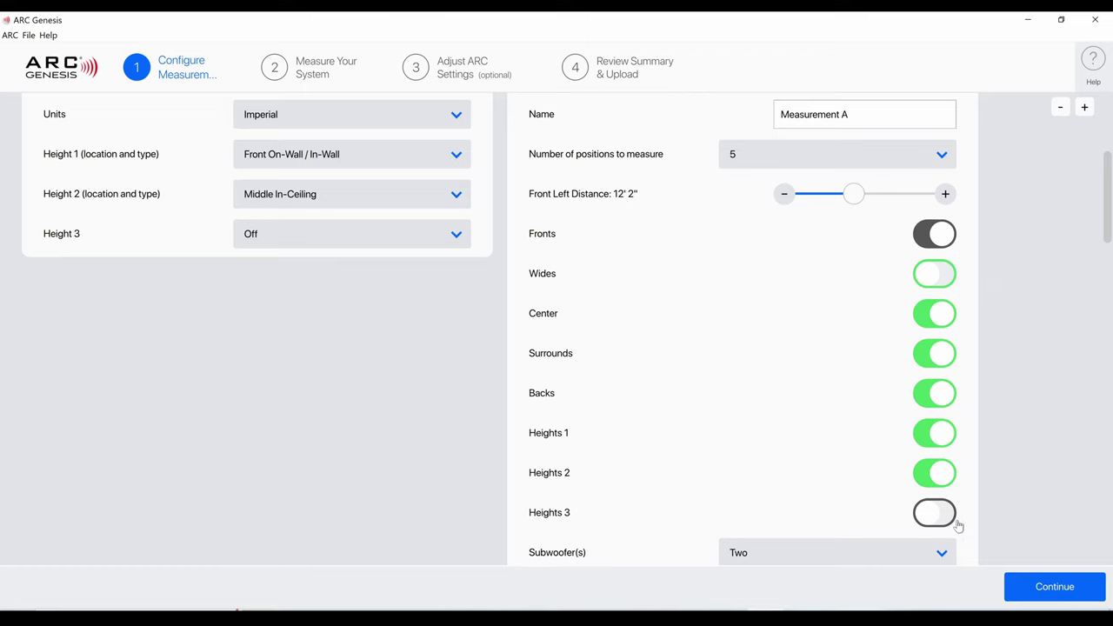
left_click(1039, 594)
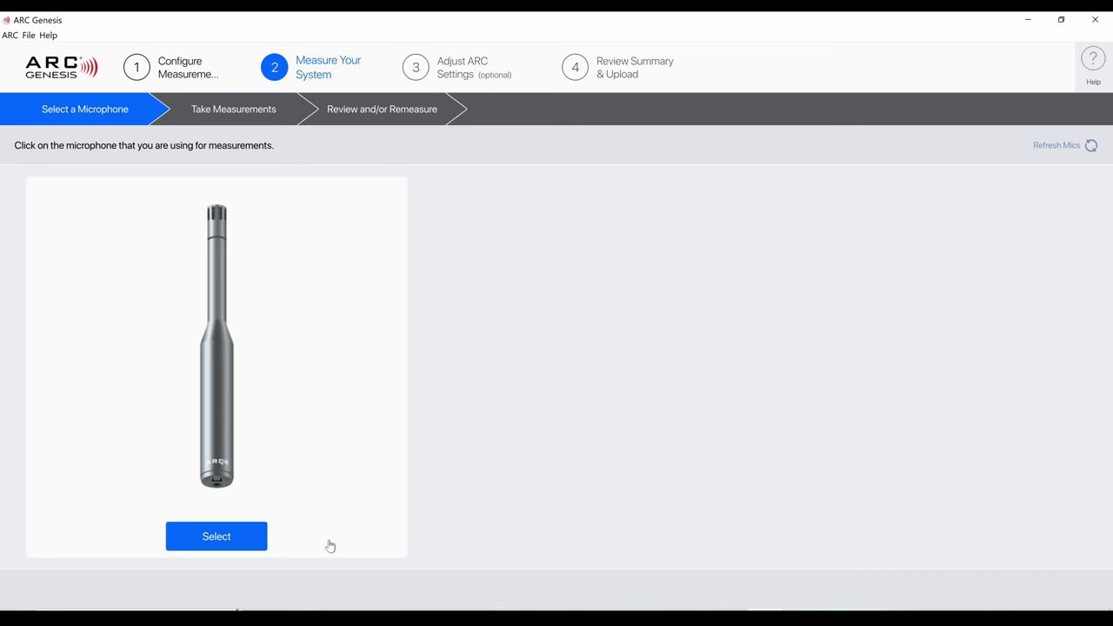
left_click(214, 539)
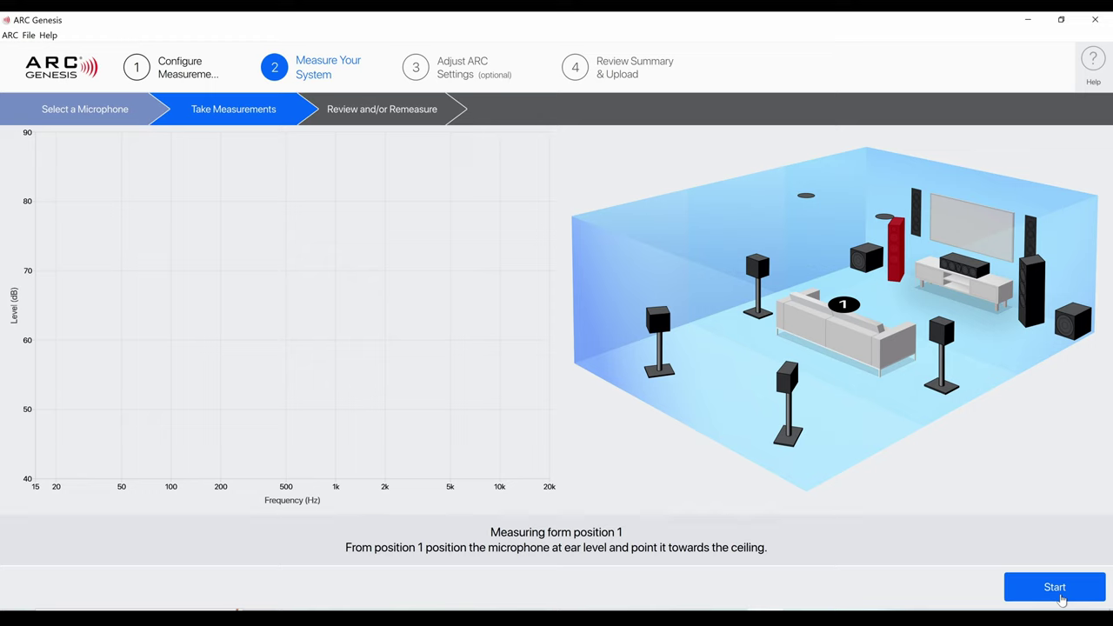
Start measuring the speakers from position 1 and ignore the subwoofer volume check
left_click(1062, 600)
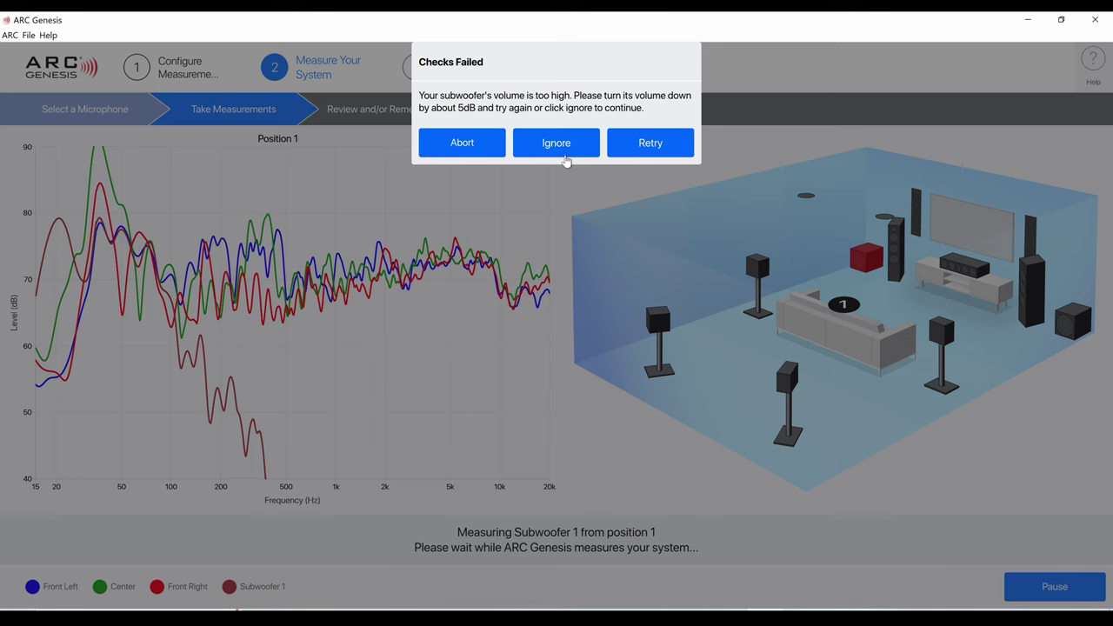
left_click(561, 143)
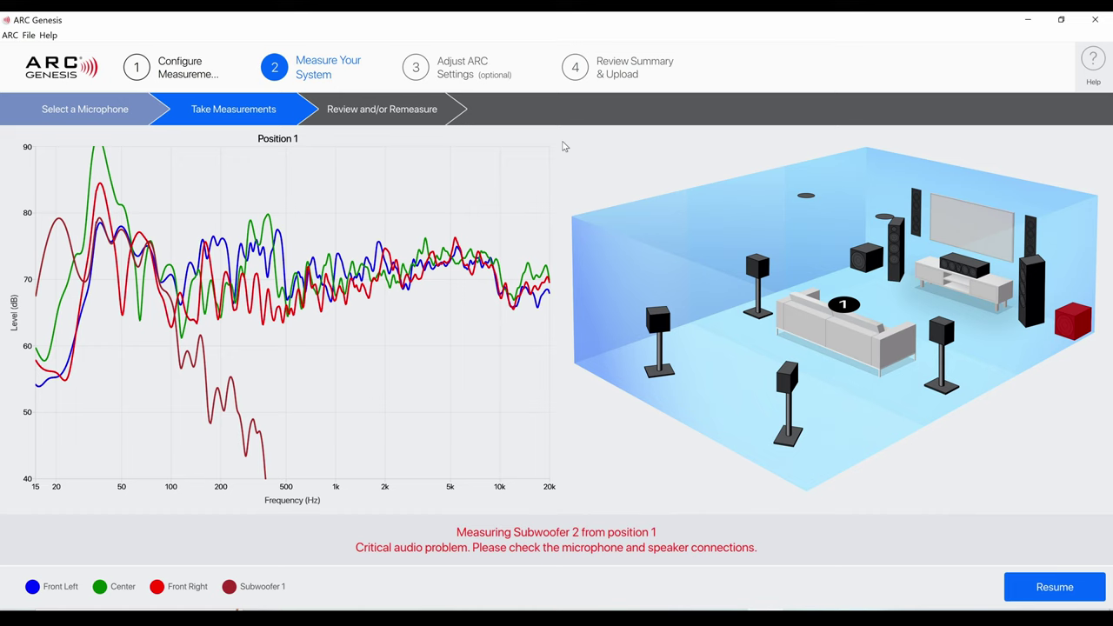
Resume measuring Subwoofer 2 from position 1, ignore the volume check, and measure the speakers from positions 2 to 5
left_click(1056, 596)
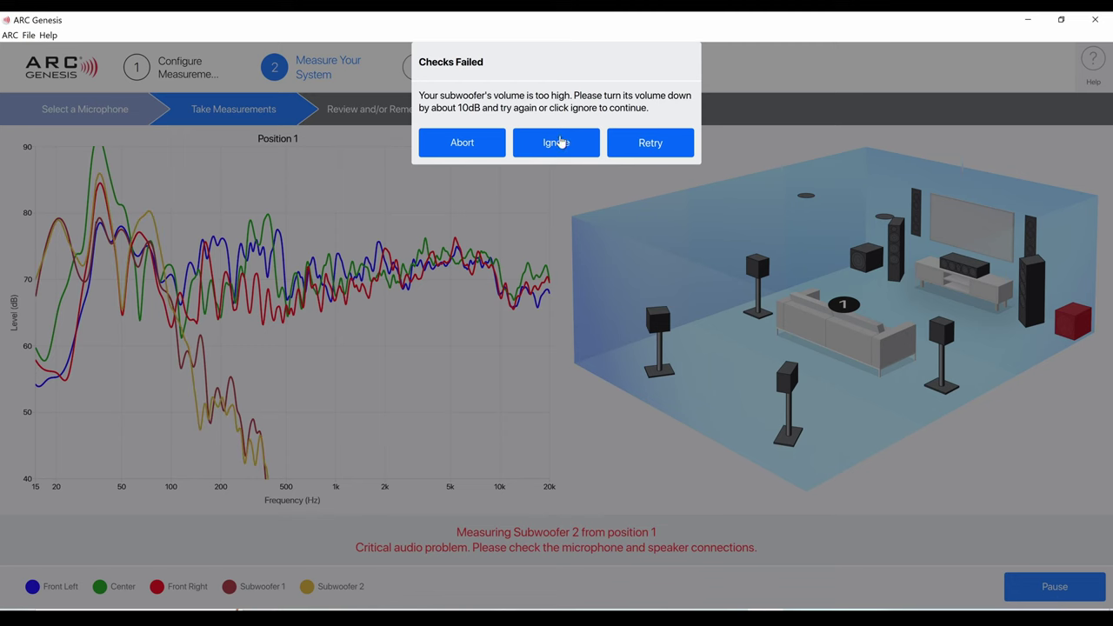
left_click(548, 145)
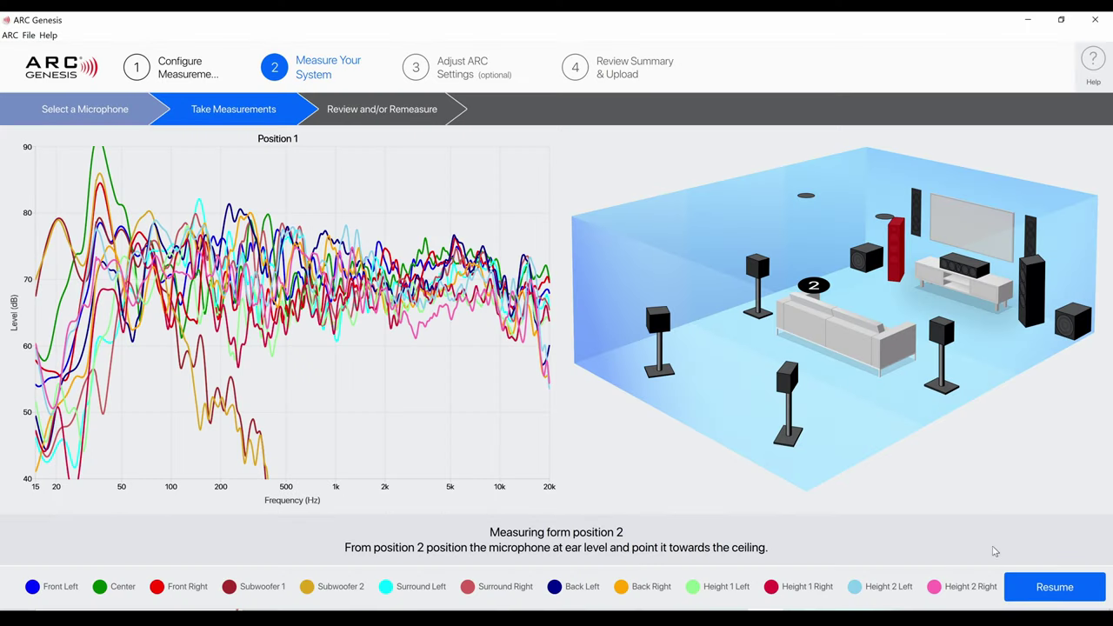
left_click(1054, 591)
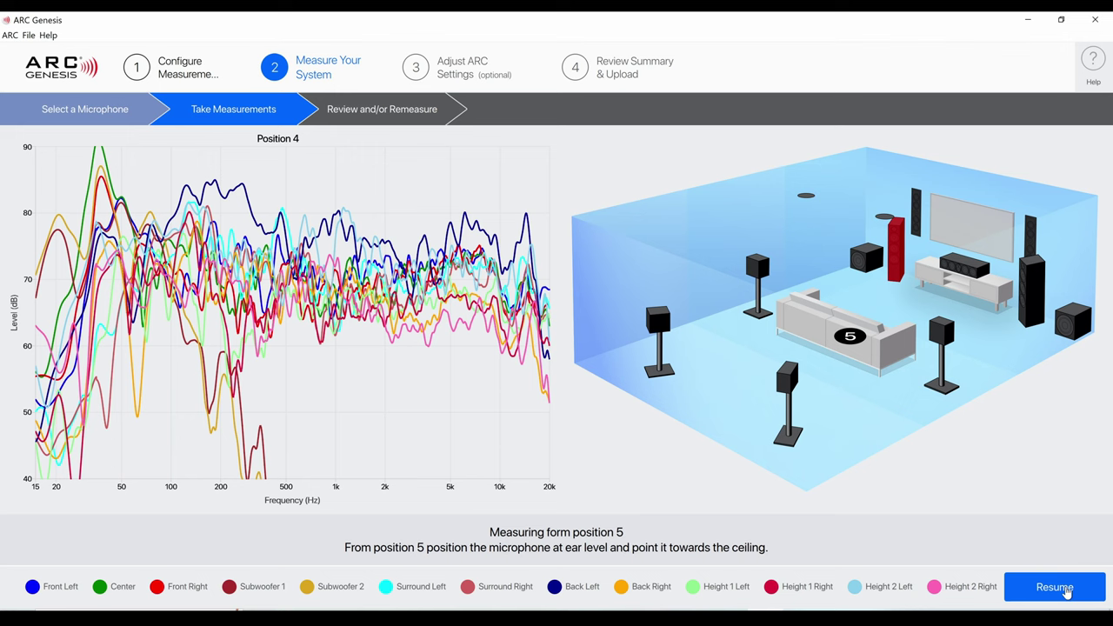
left_click(1067, 591)
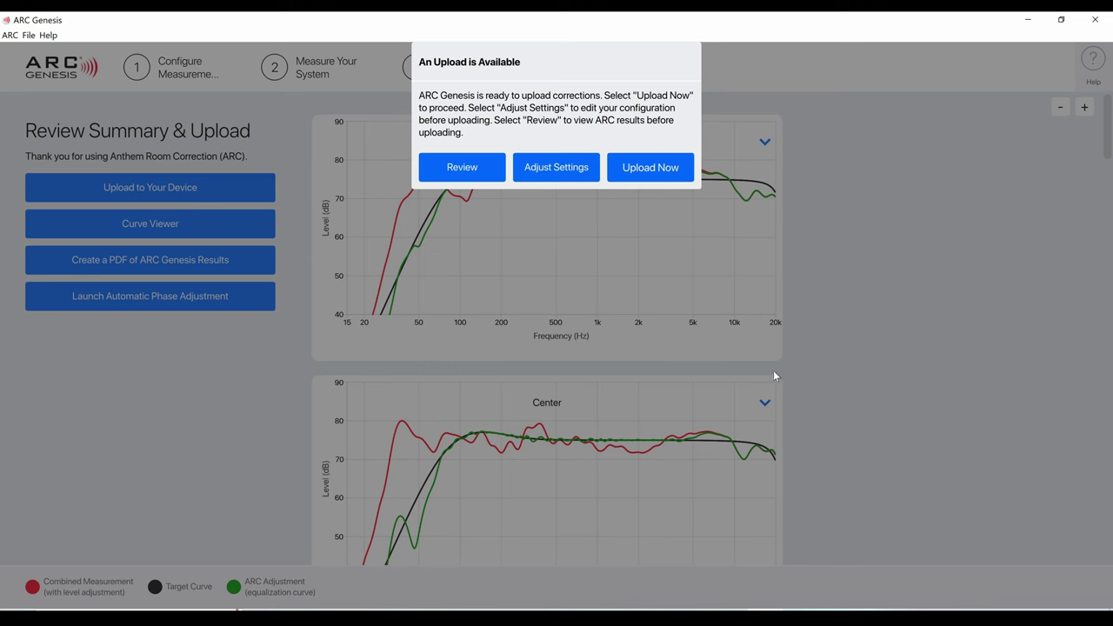
Choose to adjust the settings before uploading, and review the level and distance of every speaker and subwoofer
left_click(564, 172)
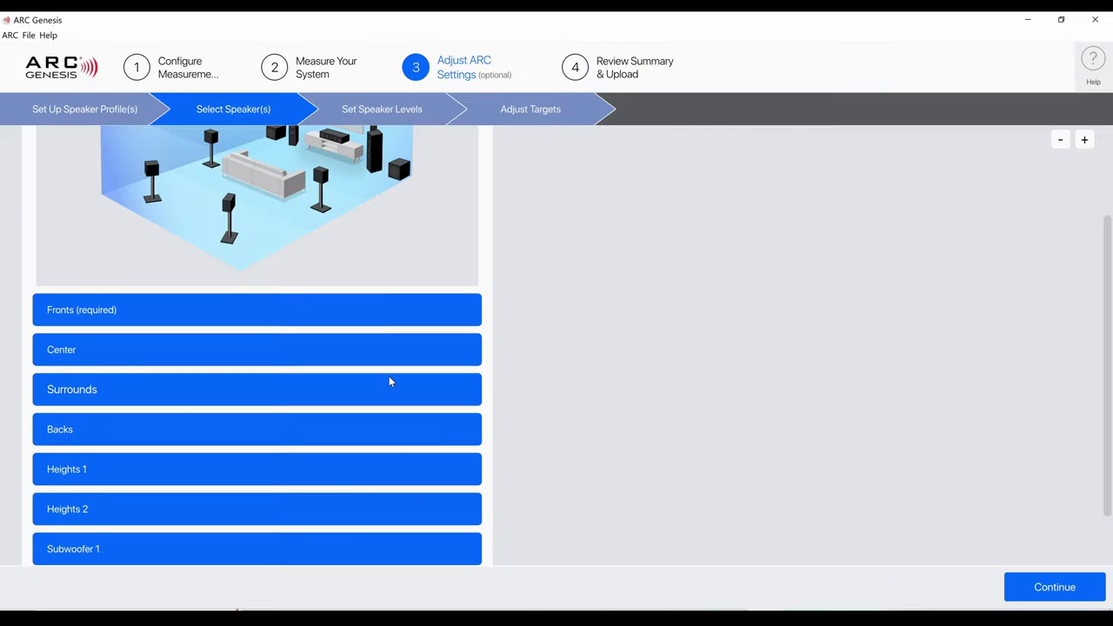
left_click(417, 108)
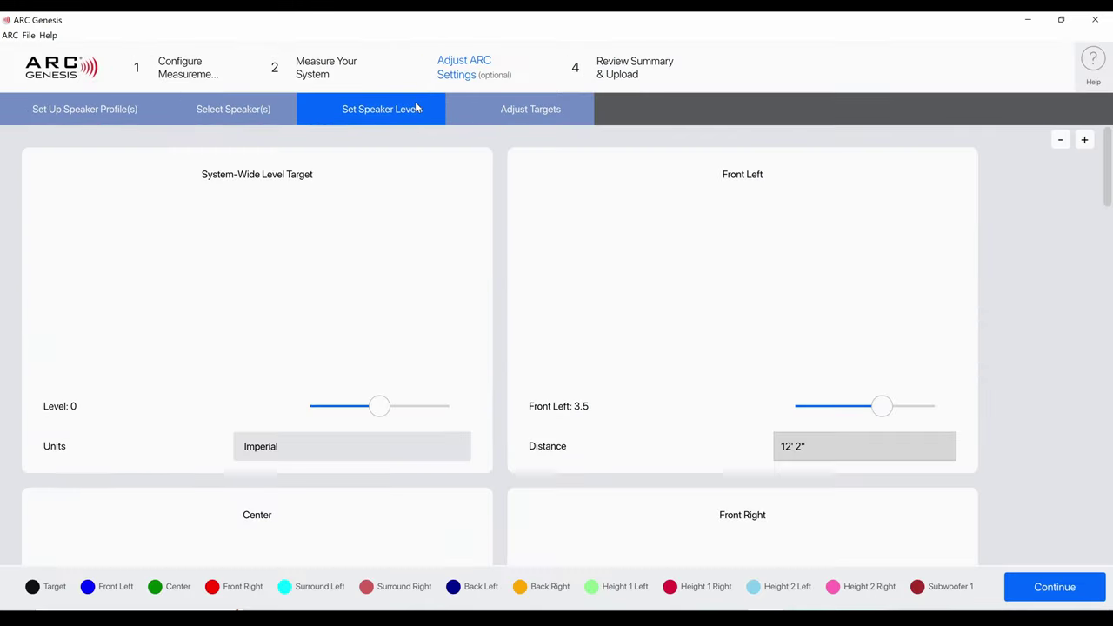
left_click_drag(1108, 204, 1110, 320)
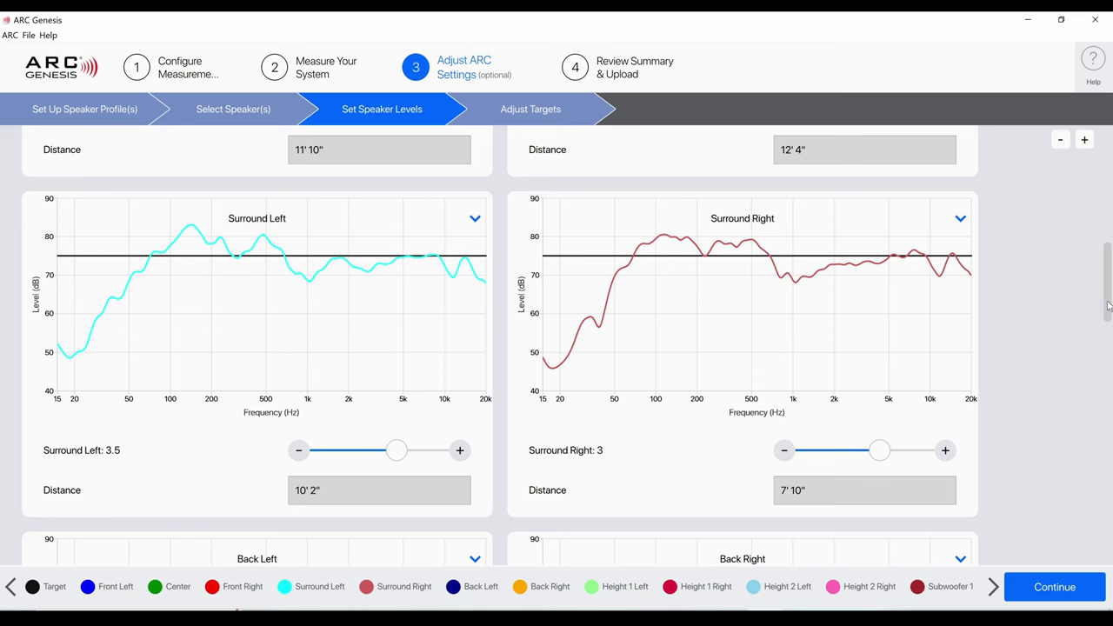
left_click_drag(1108, 306, 1109, 564)
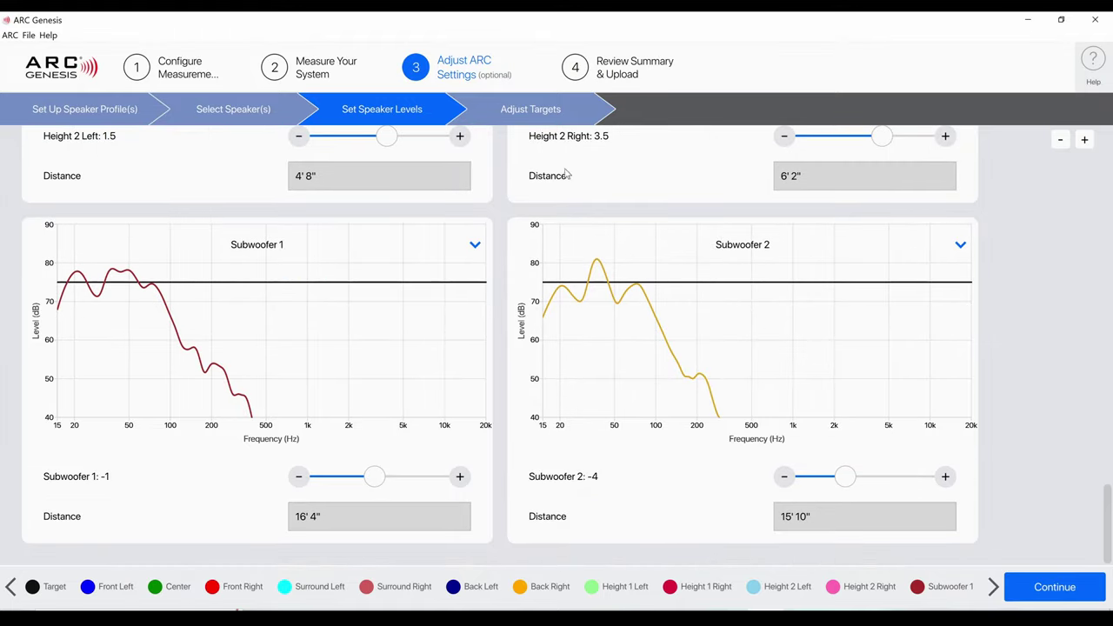
Open the target adjustments and set the Fronts' Send Bass to Subwoofer (low-frequency extension slope) option to Flat
left_click(539, 122)
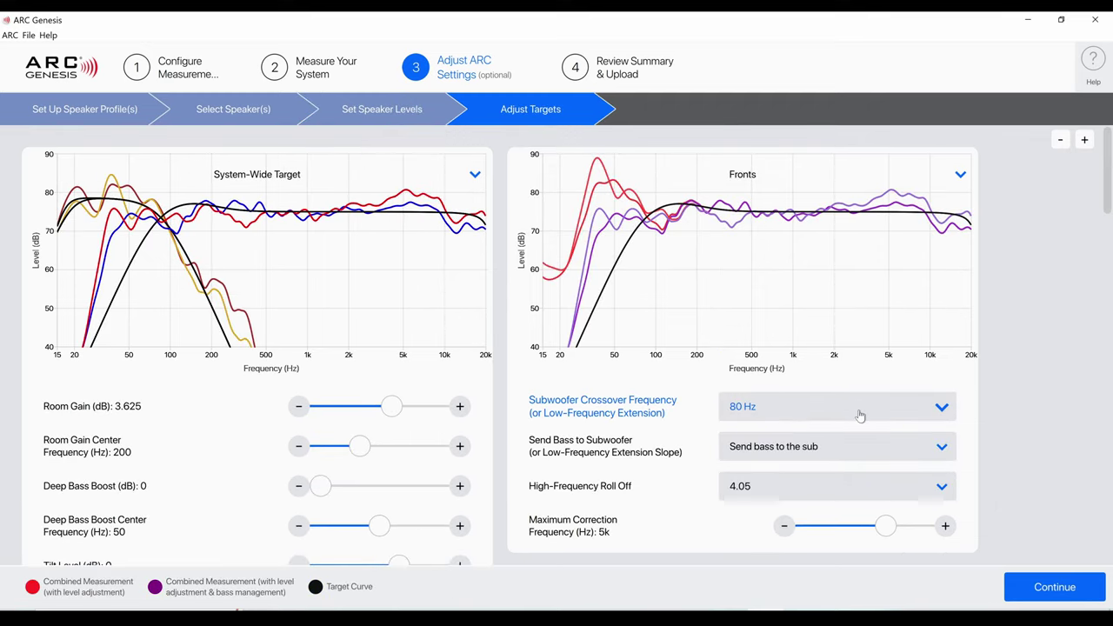
left_click(905, 458)
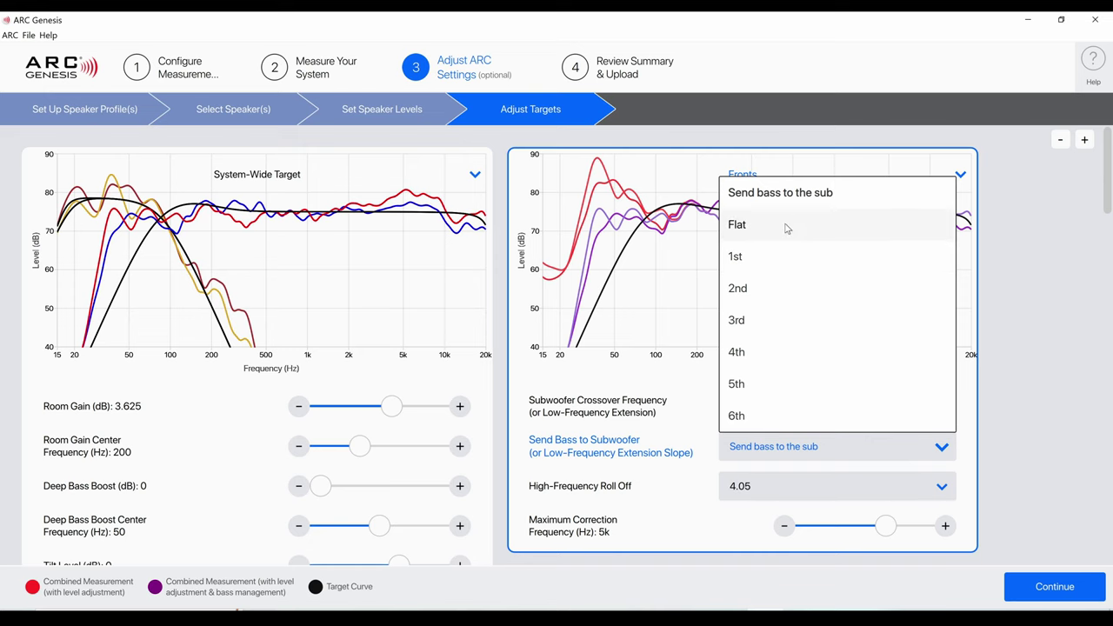
left_click(786, 227)
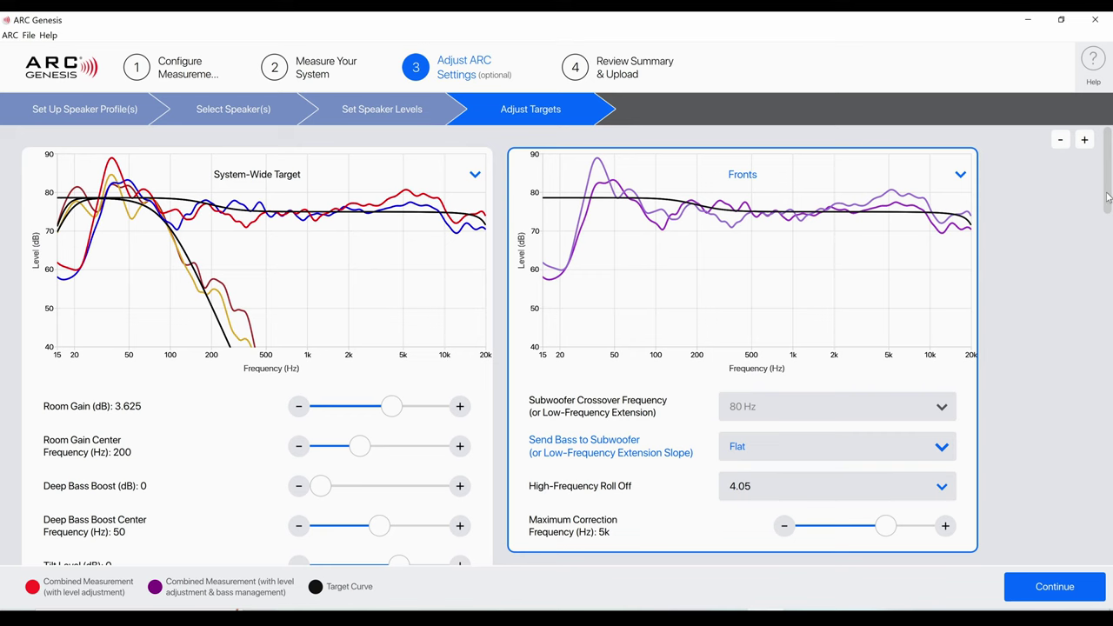
Set the Center speaker's Send Bass to Subwoofer (low-frequency extension slope) option to Flat
left_click_drag(1108, 198, 1108, 300)
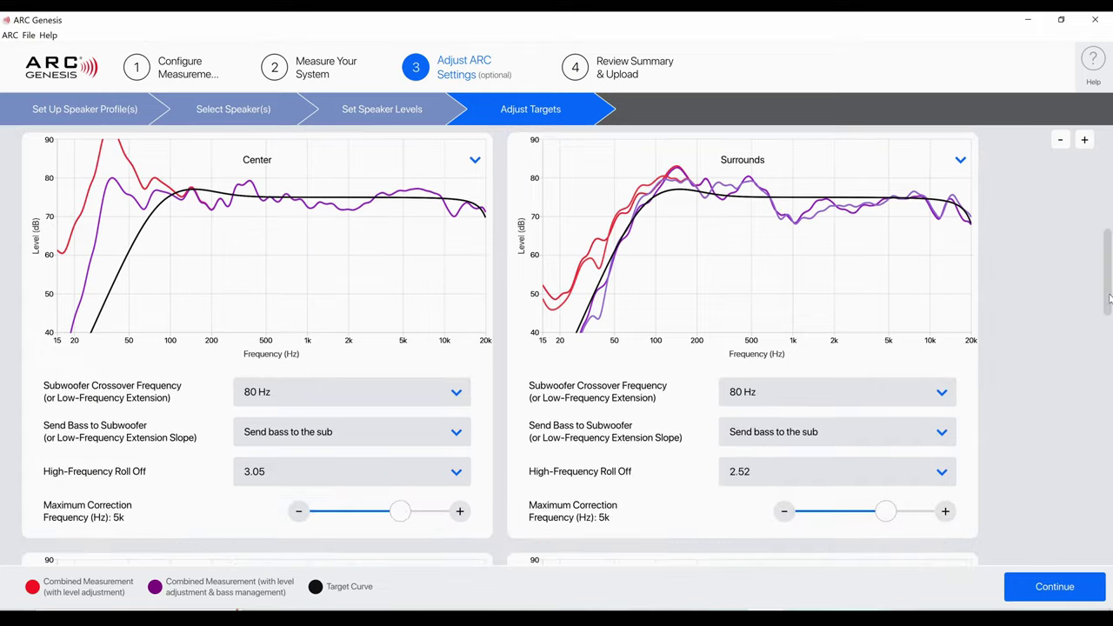
left_click(352, 403)
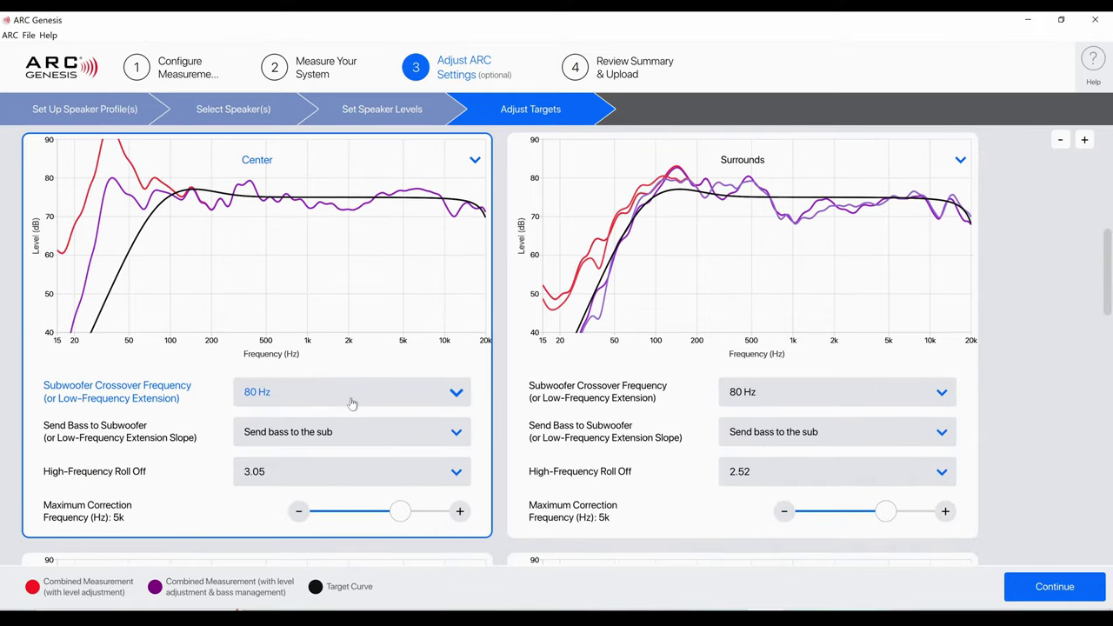
left_click(504, 424)
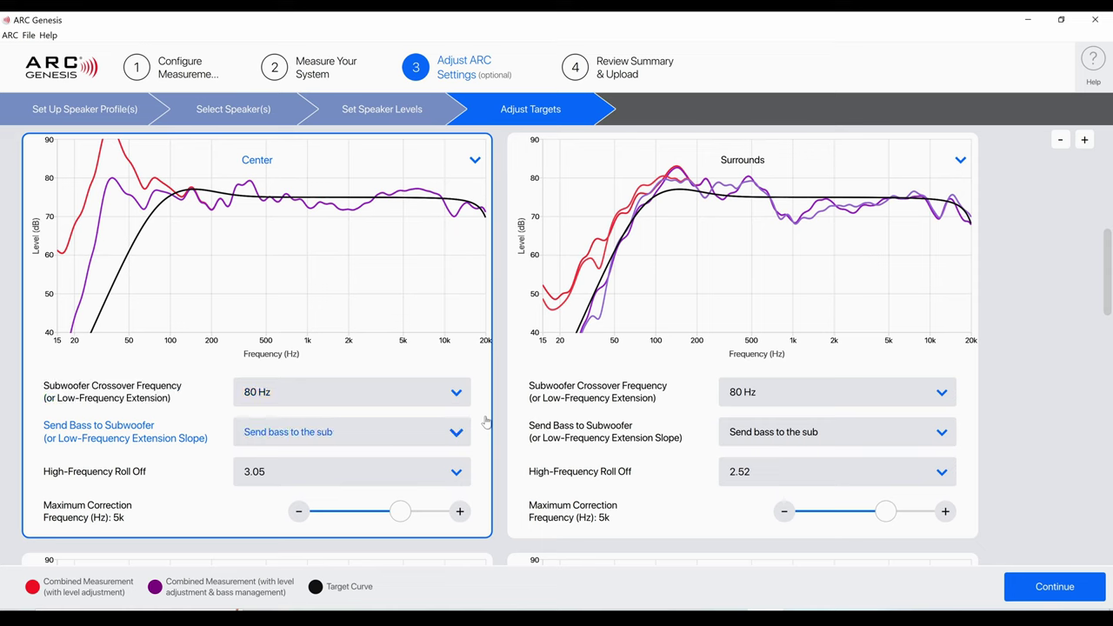
left_click(325, 430)
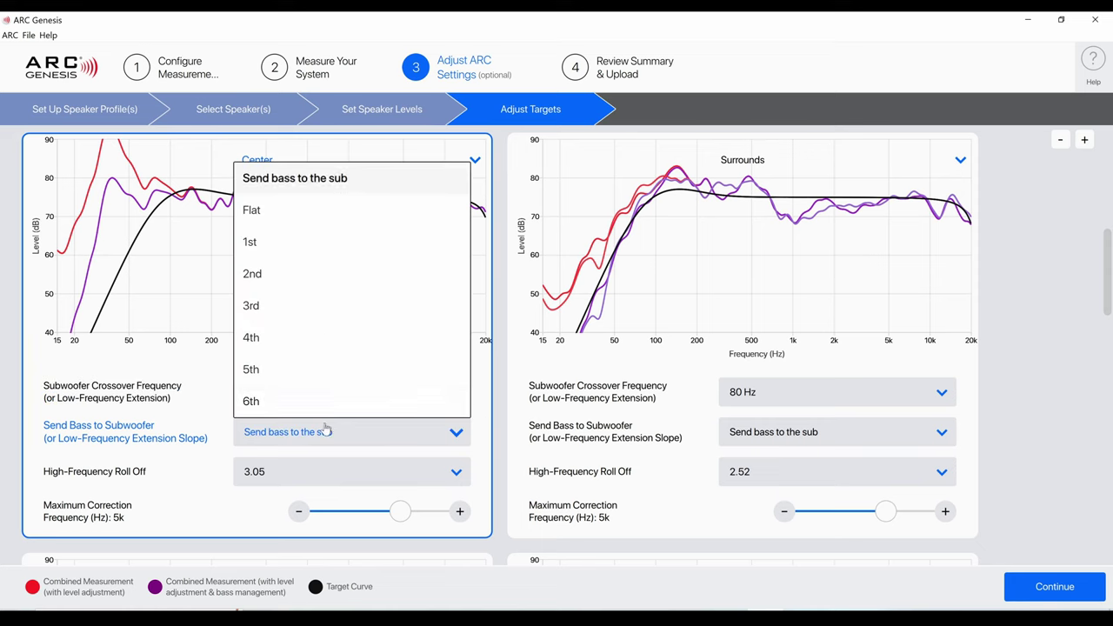
left_click(306, 224)
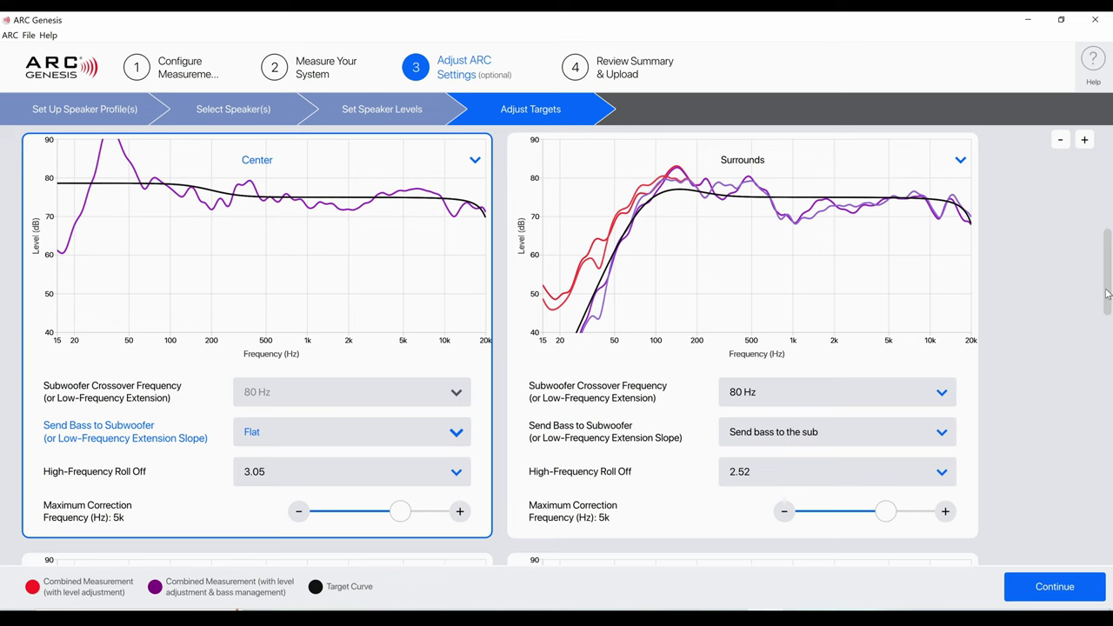
Set the system-wide target's Deep Bass Boost Center Frequency to 52 Hz
left_click_drag(1108, 292, 1109, 212)
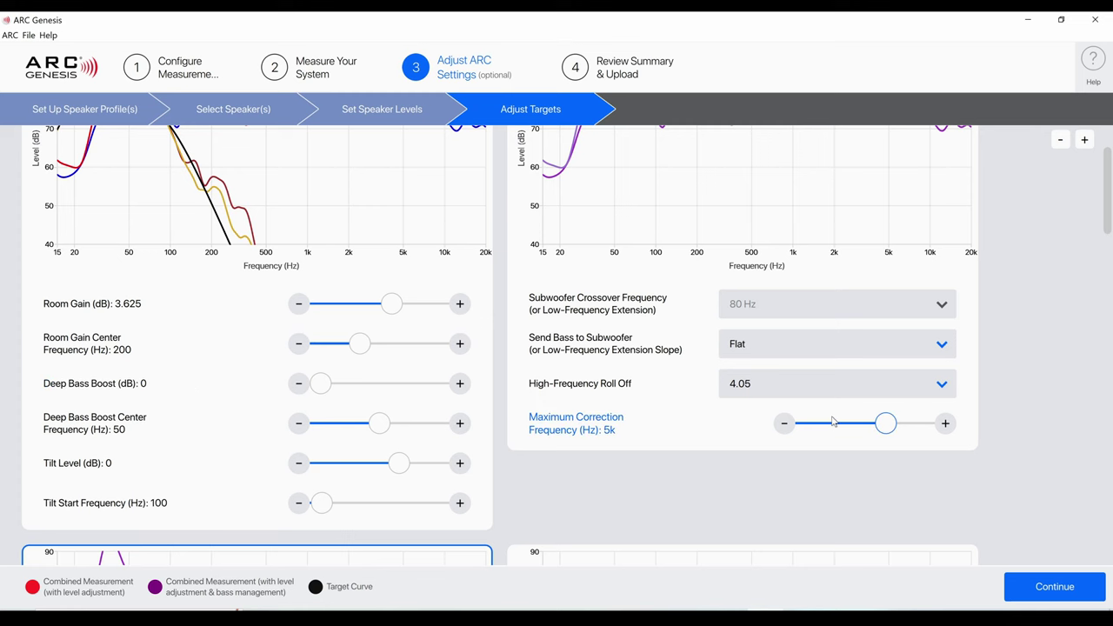
left_click_drag(1108, 206, 1108, 189)
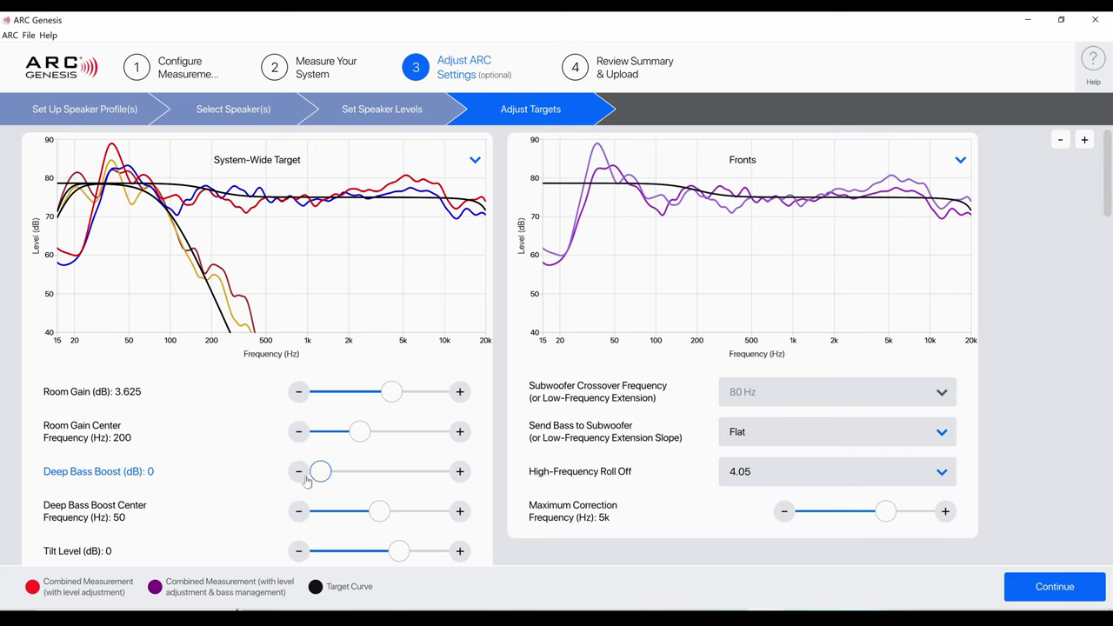
scroll(319, 476, "down", 1)
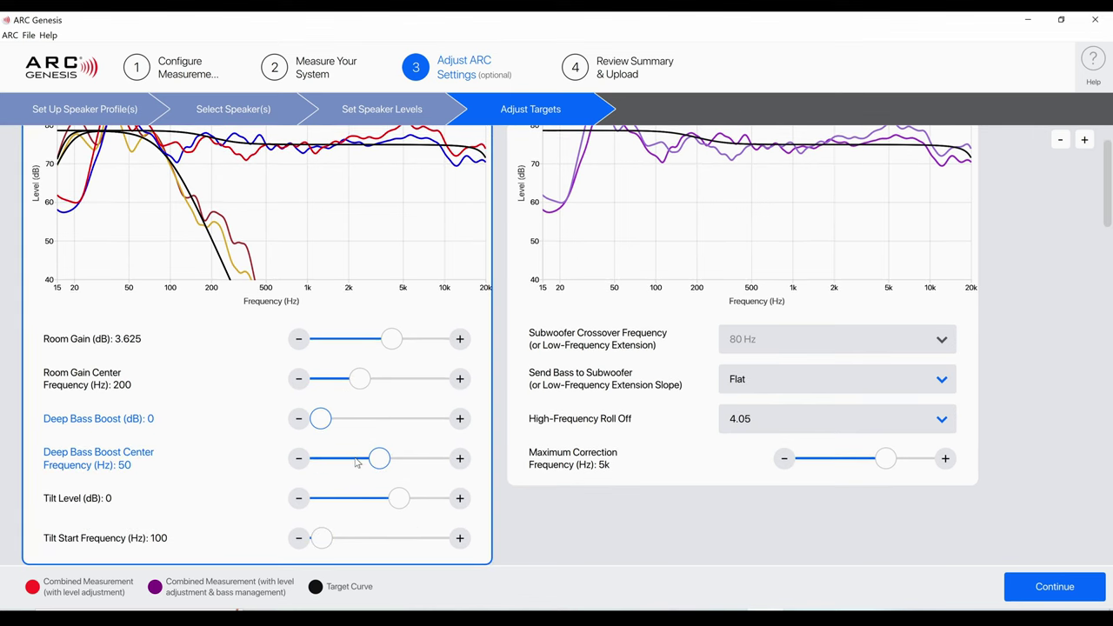
scroll(355, 463, "up", 3)
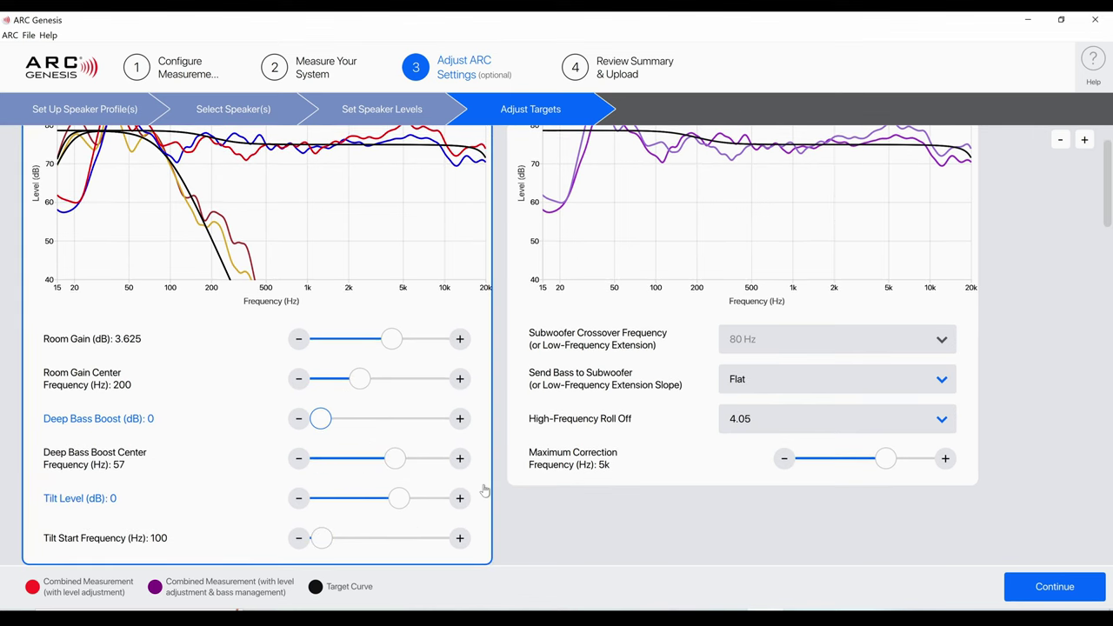
left_click(300, 459)
left_click(300, 459)
left_click(299, 458)
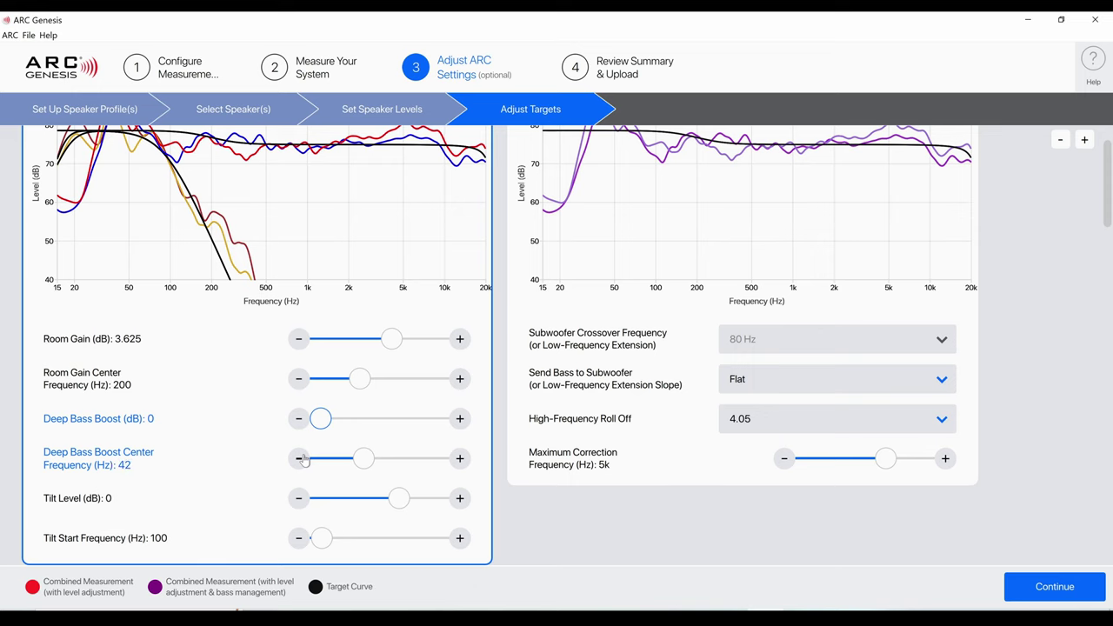
left_click(464, 459)
left_click(464, 459)
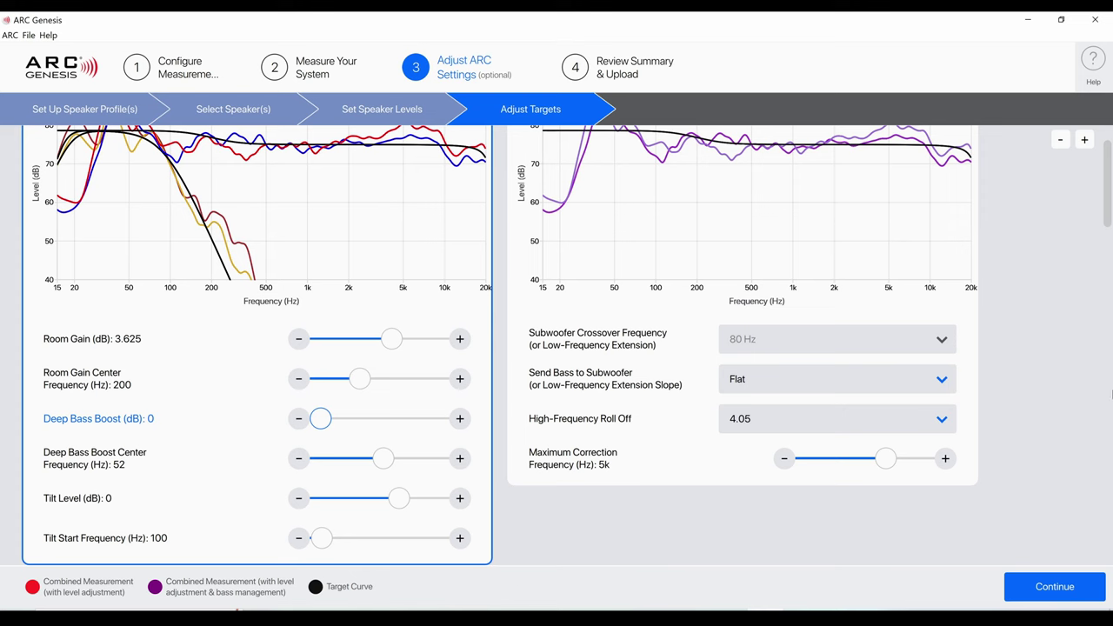
Raise the system-wide target's Deep Bass Boost to 6 dB
left_click_drag(1108, 194, 1108, 182)
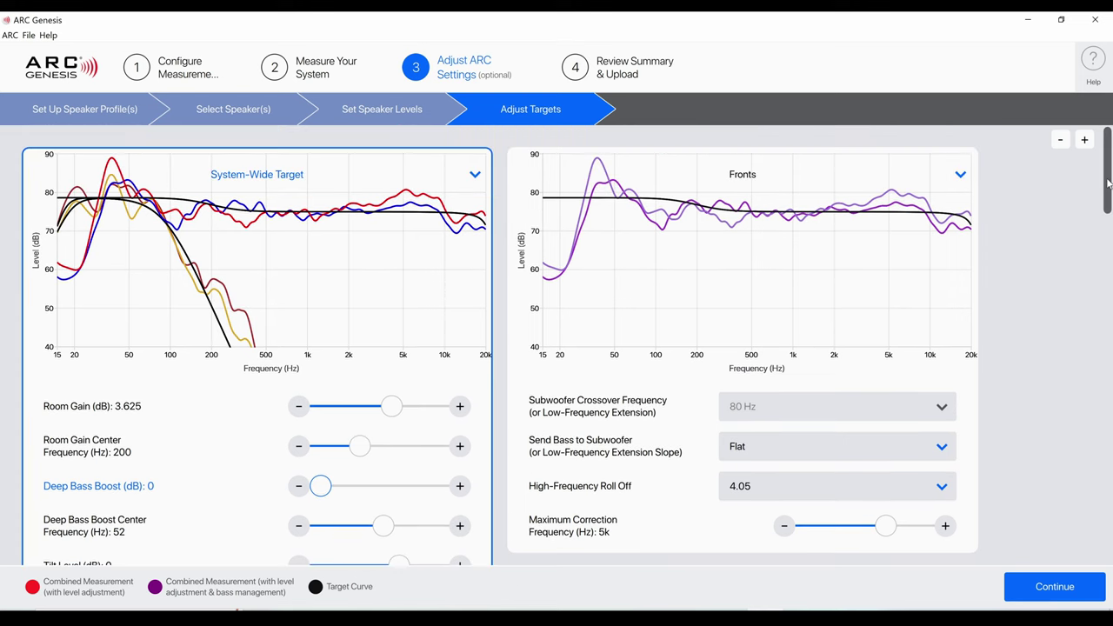
left_click(423, 111)
left_click(513, 109)
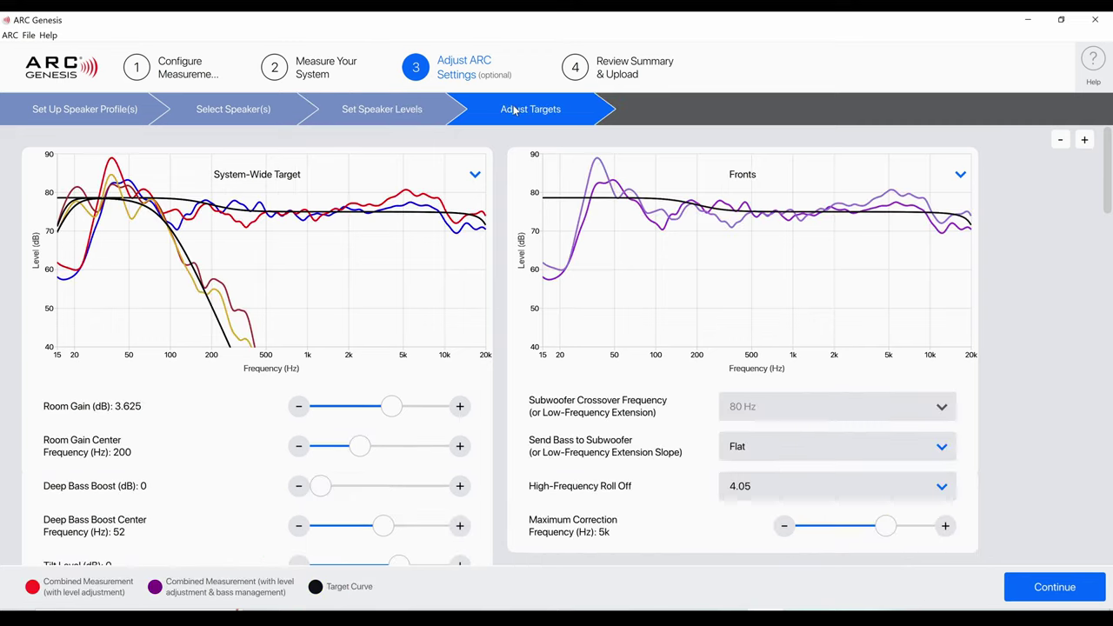
left_click(460, 487)
left_click(460, 487)
left_click(460, 486)
left_click(460, 486)
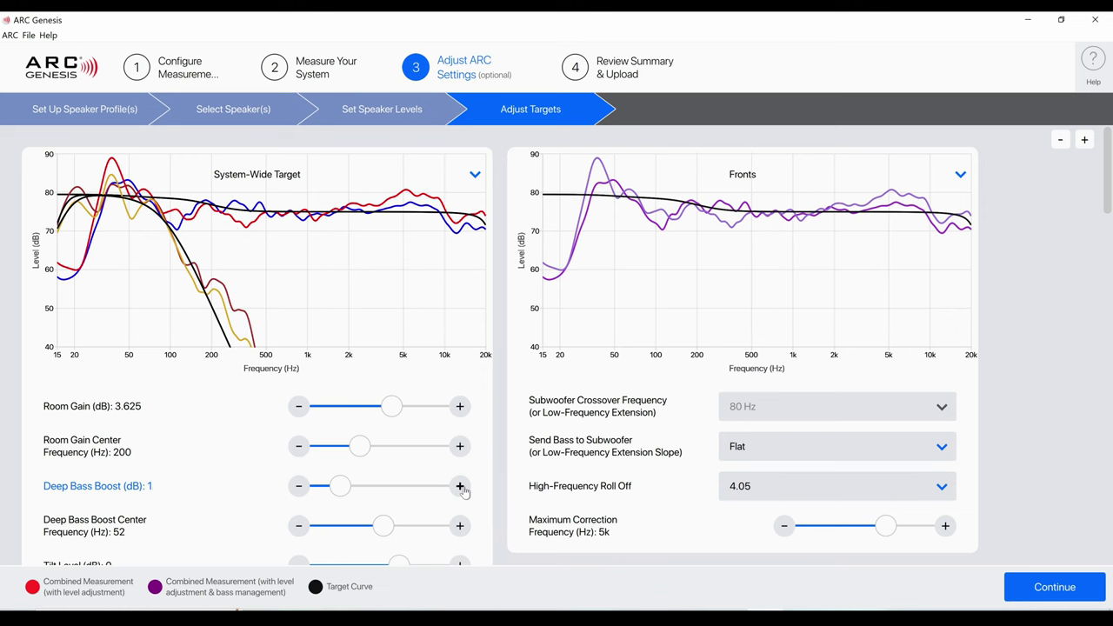
left_click_drag(340, 487, 512, 505)
scroll(349, 488, "down", 1)
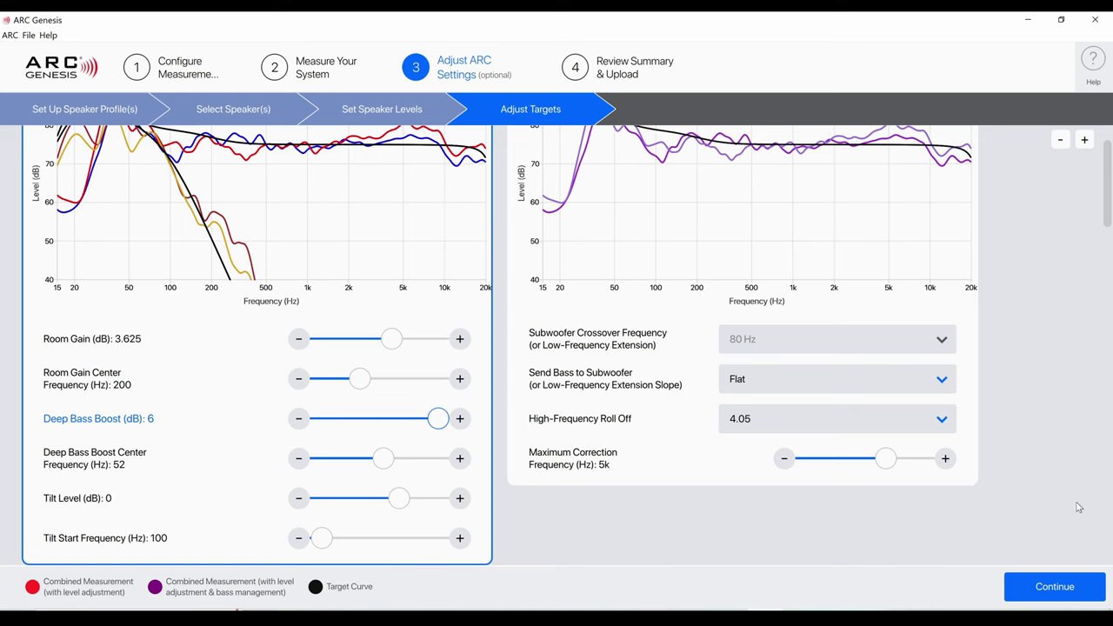
scroll(1079, 507, "up", 1)
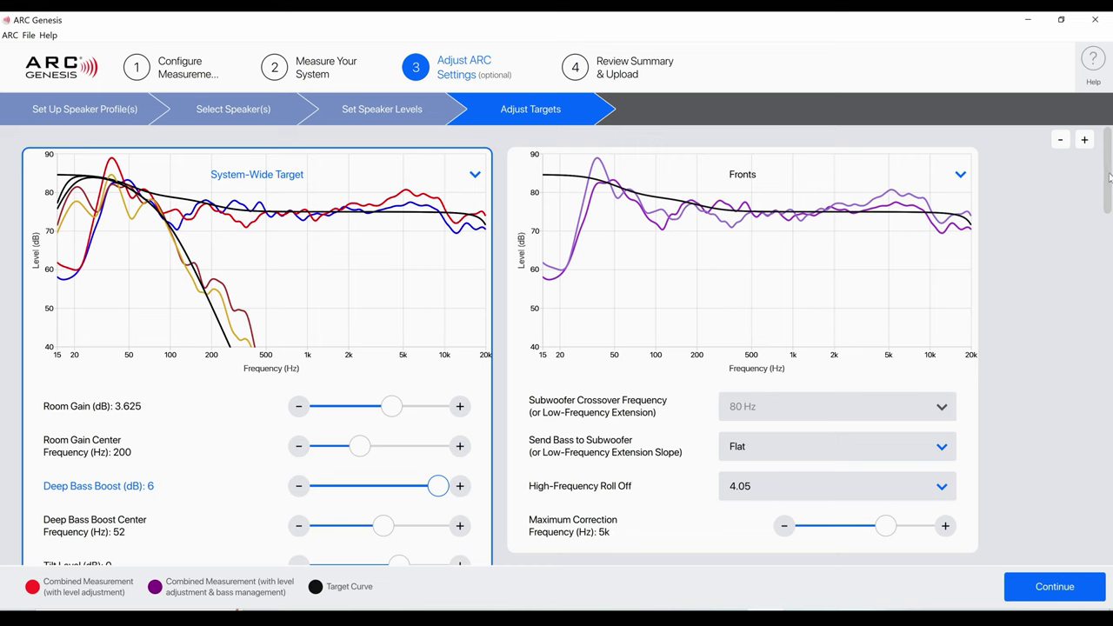
Change the Center speaker's low-frequency extension slope to 1st
left_click_drag(1110, 180, 1110, 280)
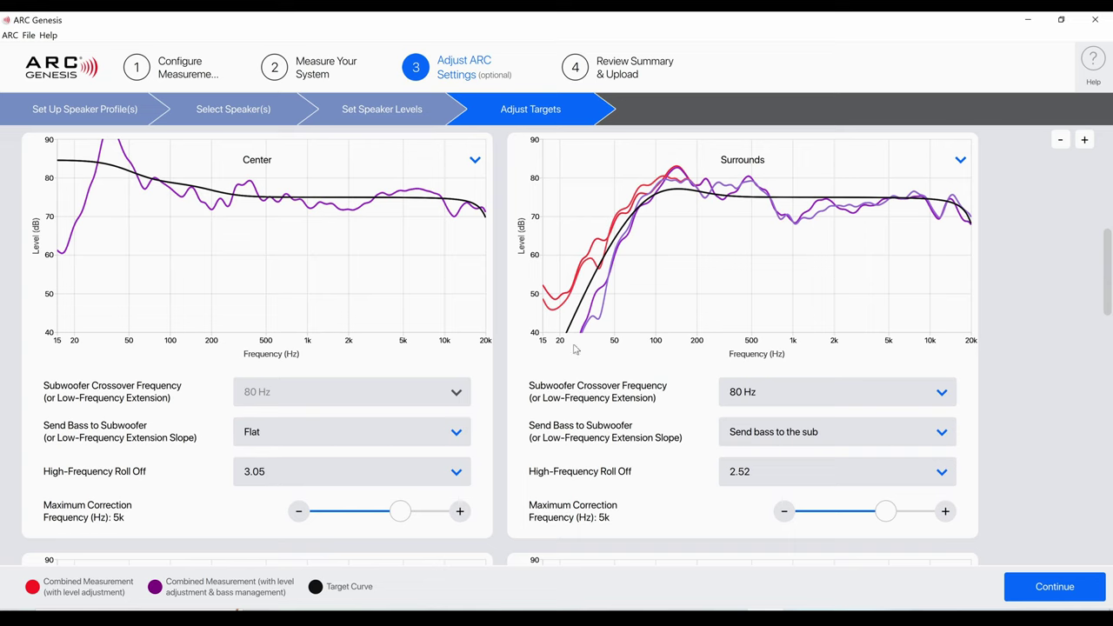
left_click(438, 444)
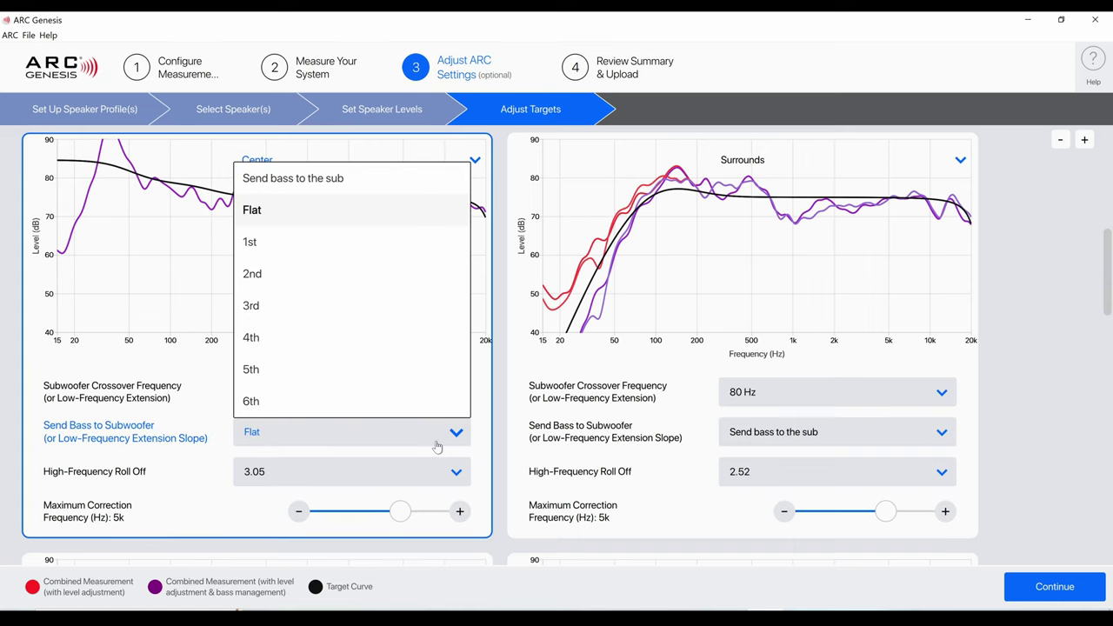
left_click(356, 254)
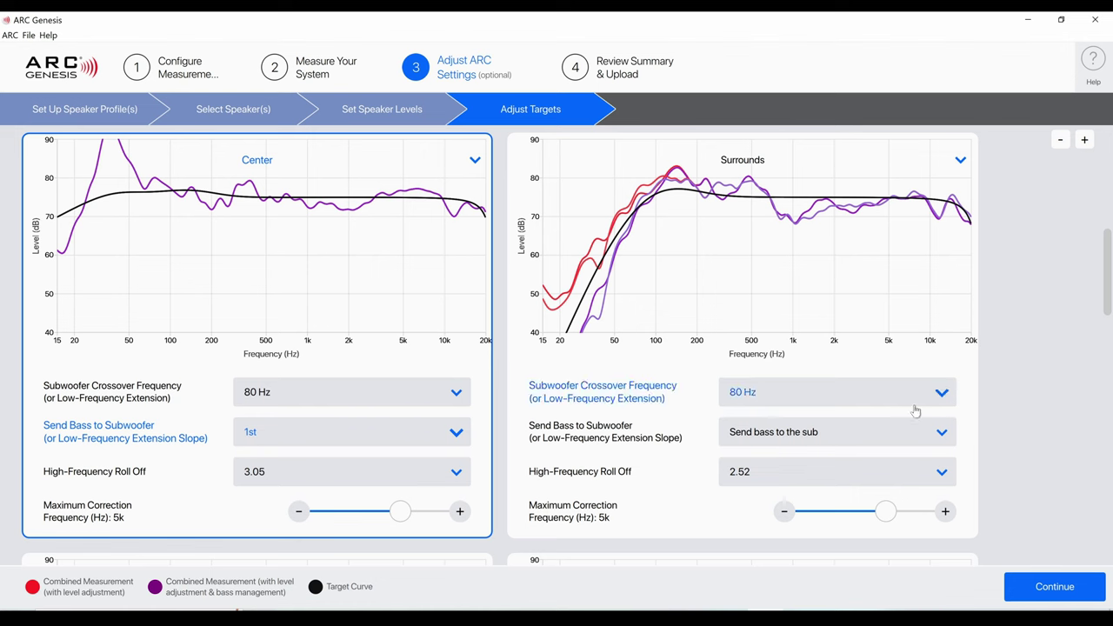
Try the 1st low-frequency extension slope on the Fronts and restore it to Flat
left_click_drag(1105, 273, 1084, 191)
scroll(1085, 190, "up", 1)
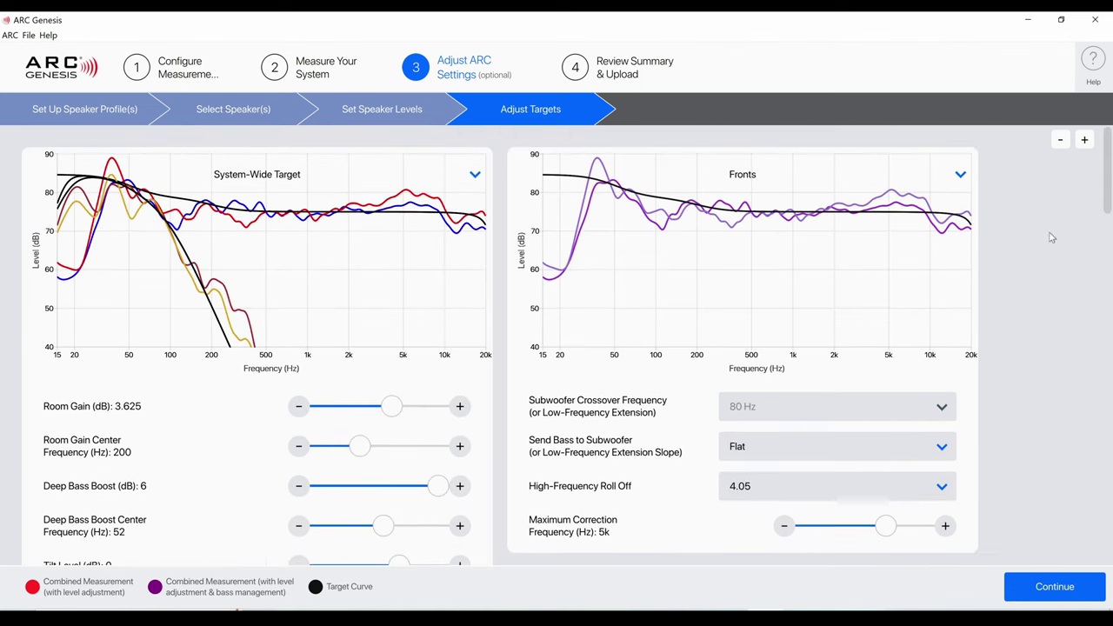
left_click(925, 451)
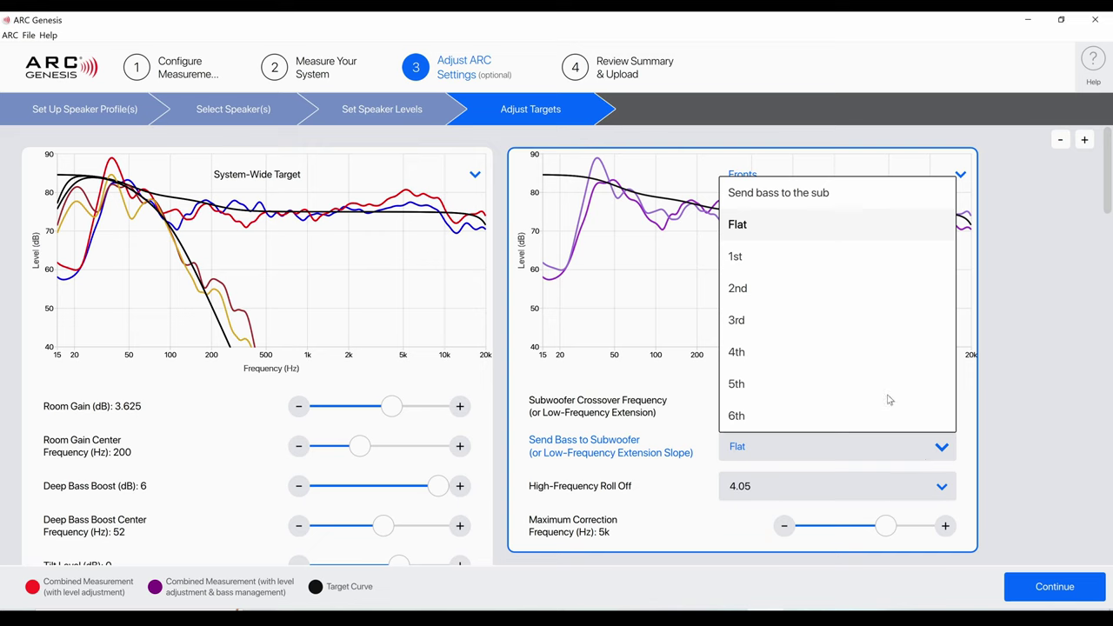
left_click(823, 256)
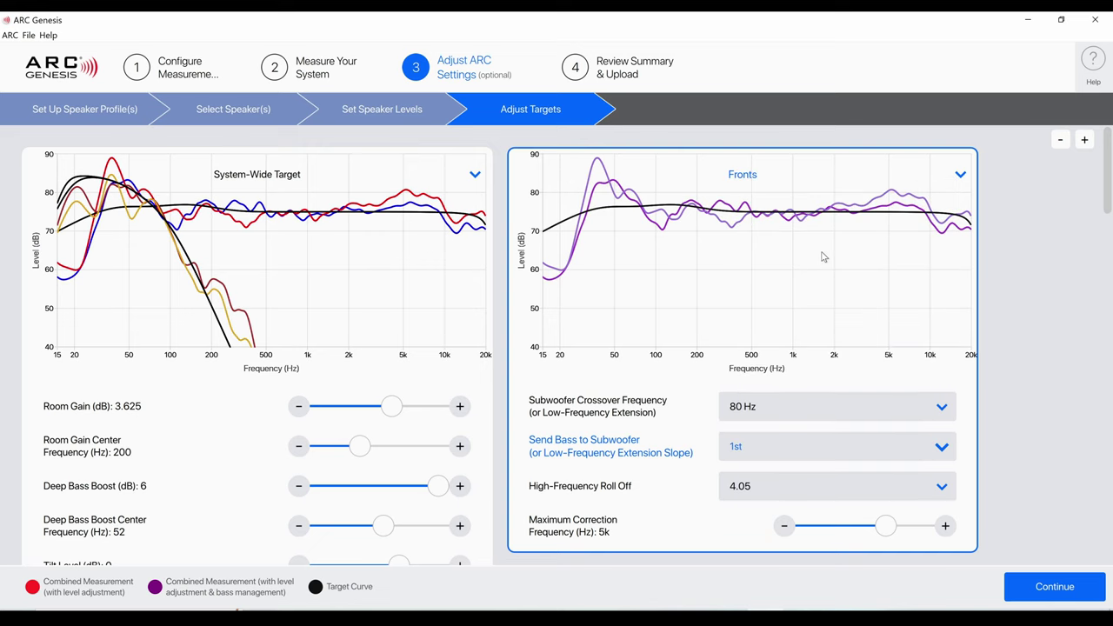
left_click(782, 453)
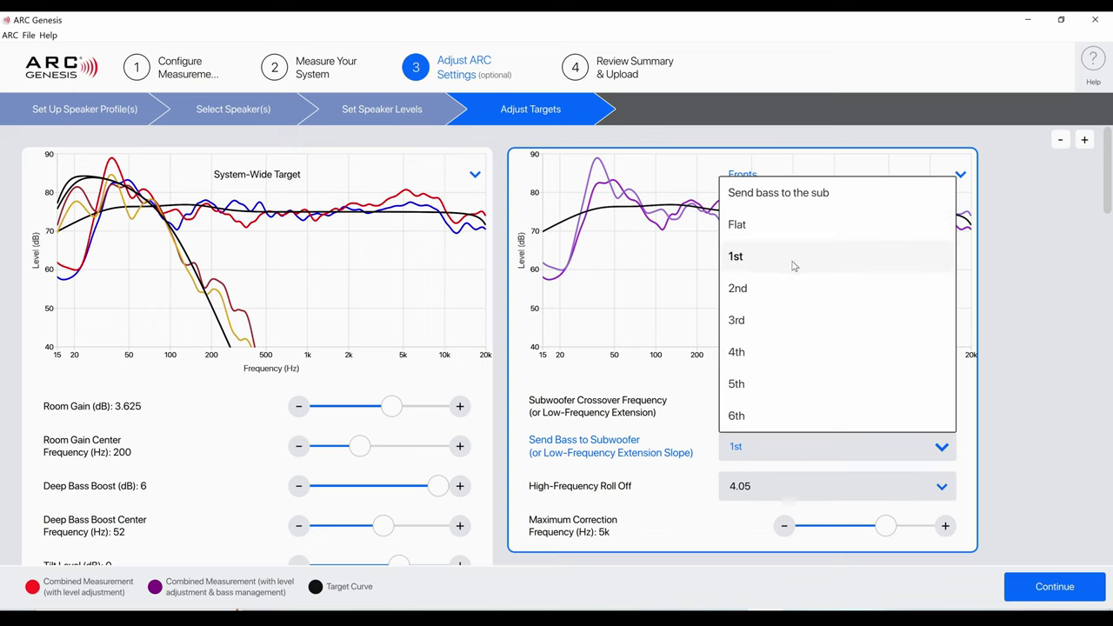
left_click(787, 230)
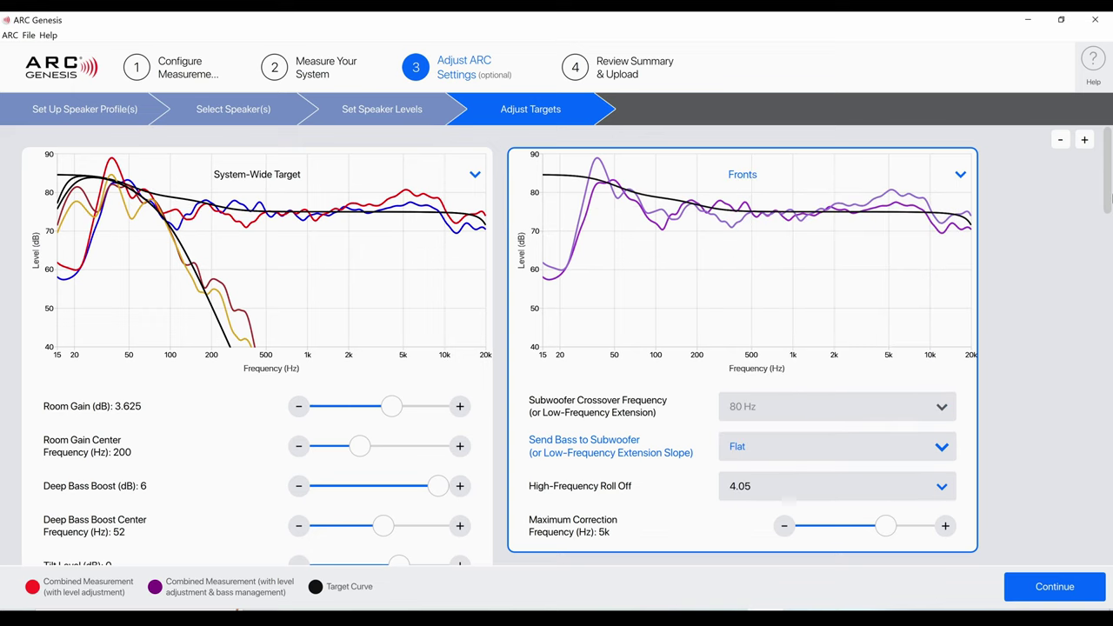
Try the 2nd and 5th low-frequency extension slopes on the Center speaker and restore it to 1st
left_click_drag(1107, 179, 1106, 264)
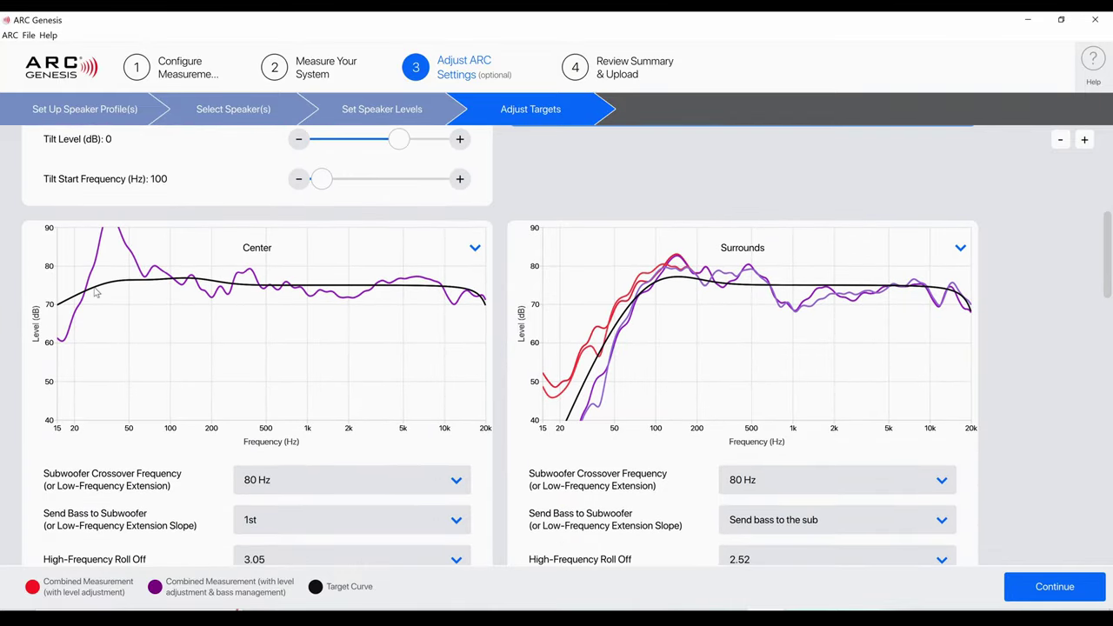
left_click(287, 522)
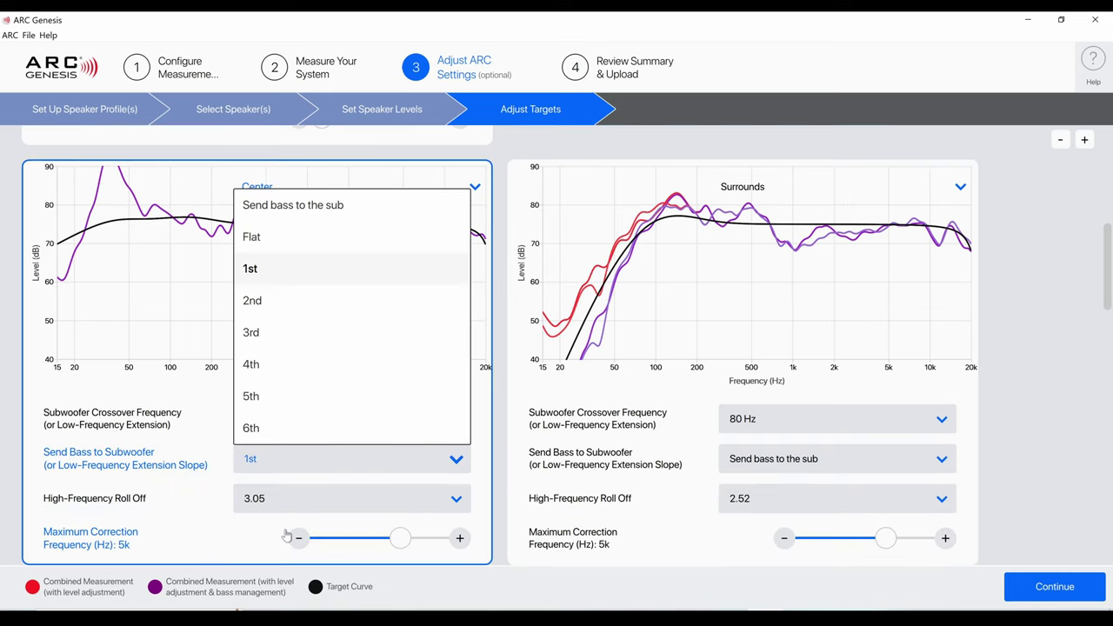
left_click(283, 302)
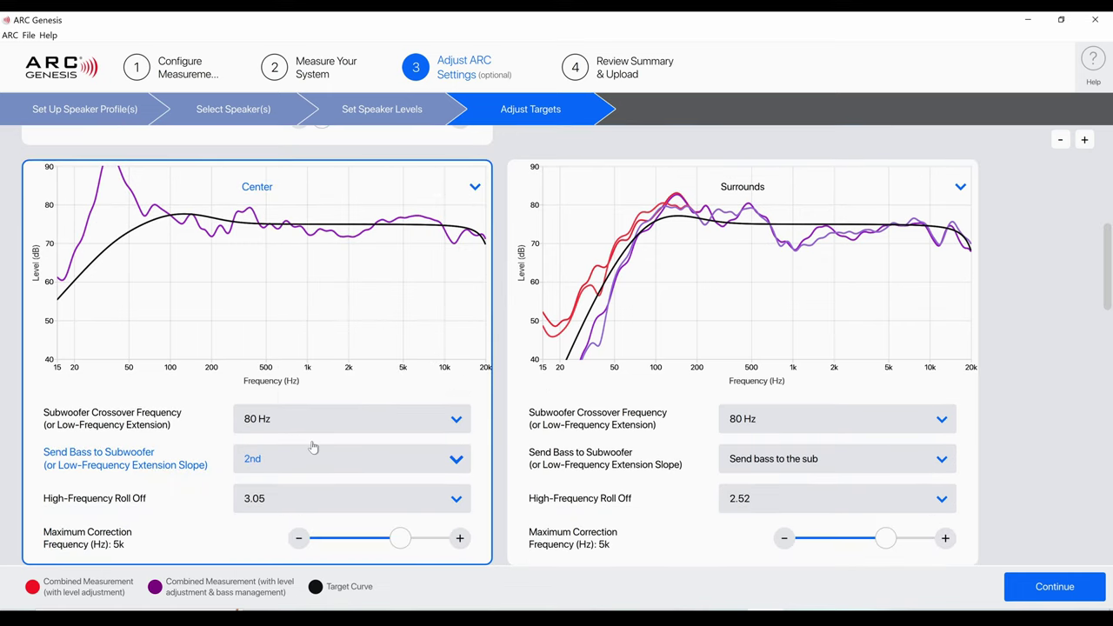
left_click(312, 470)
left_click(302, 395)
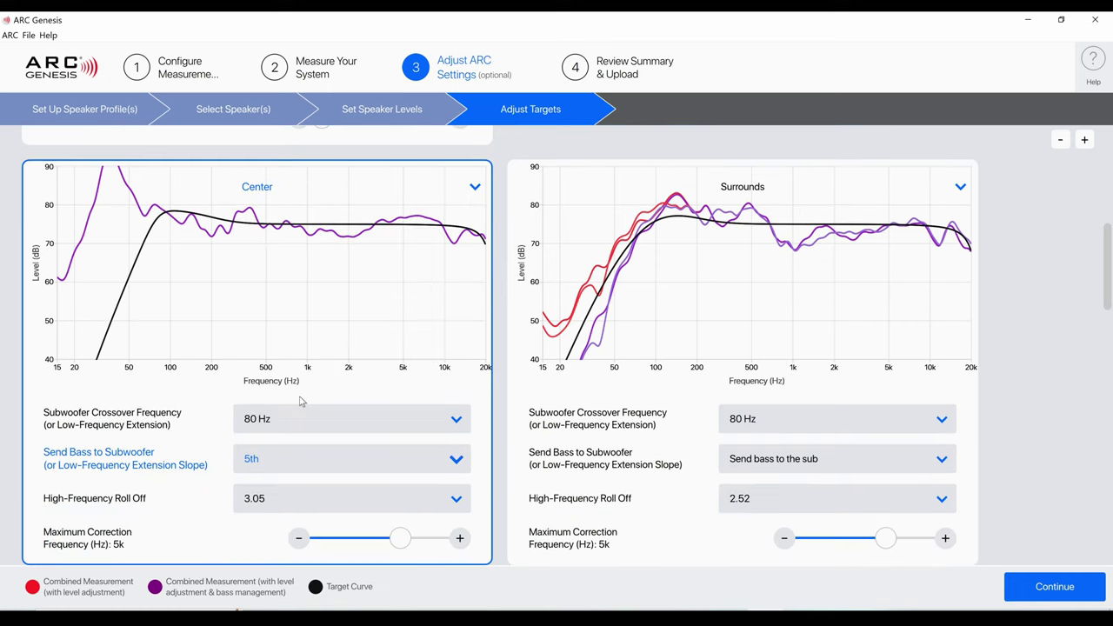
left_click(306, 471)
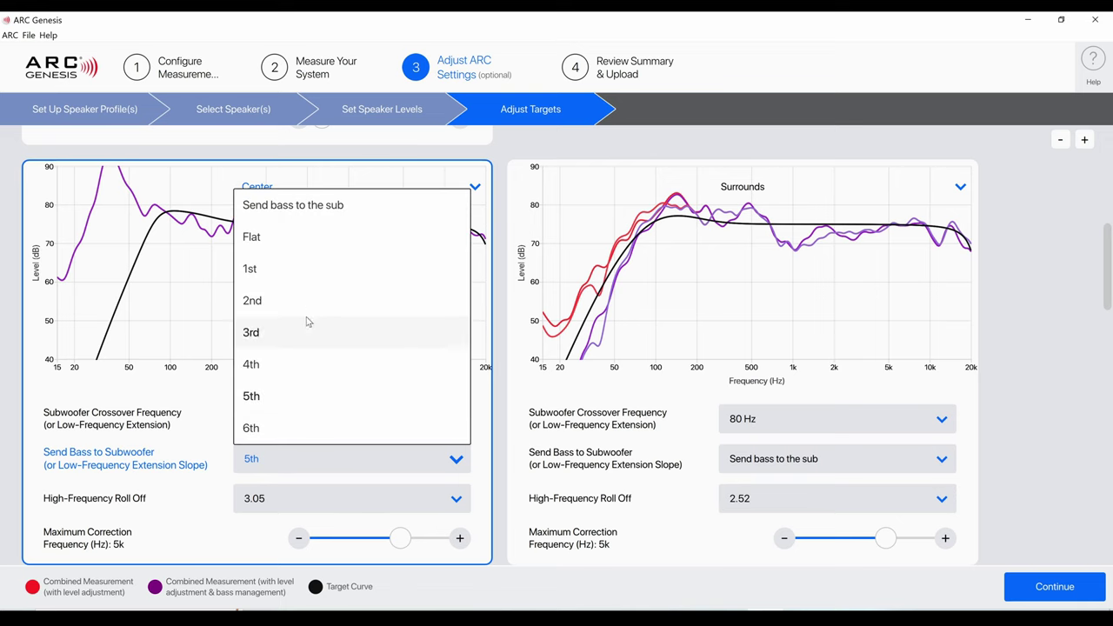
left_click(293, 273)
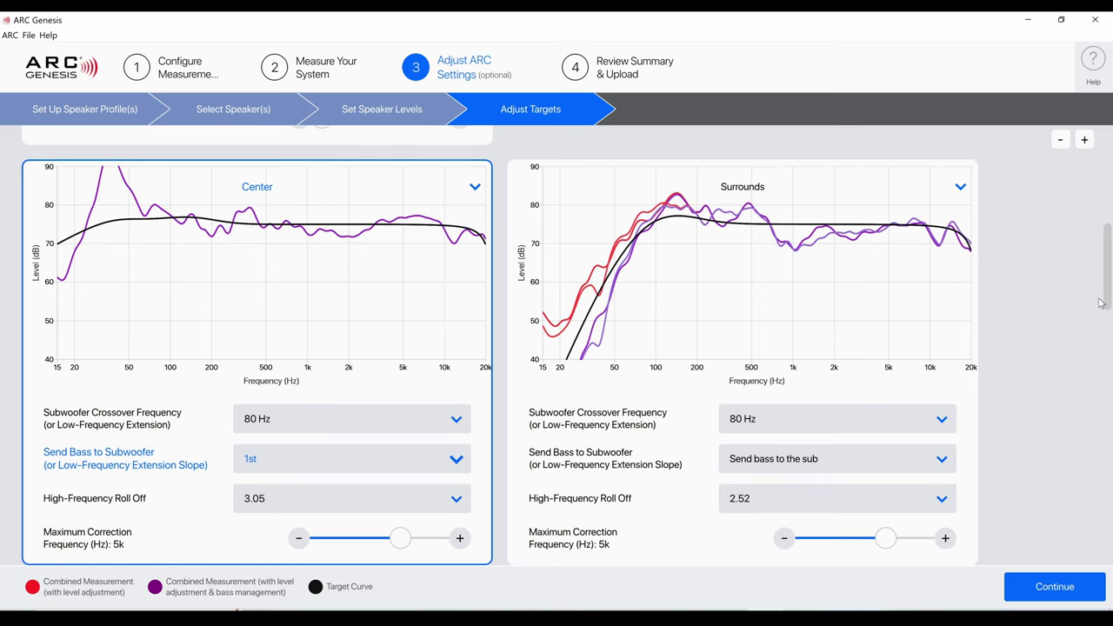
Examine the target curves and settings of the Backs, Heights 1, Heights 2 and both subwoofers
scroll(1103, 313, "down", 2)
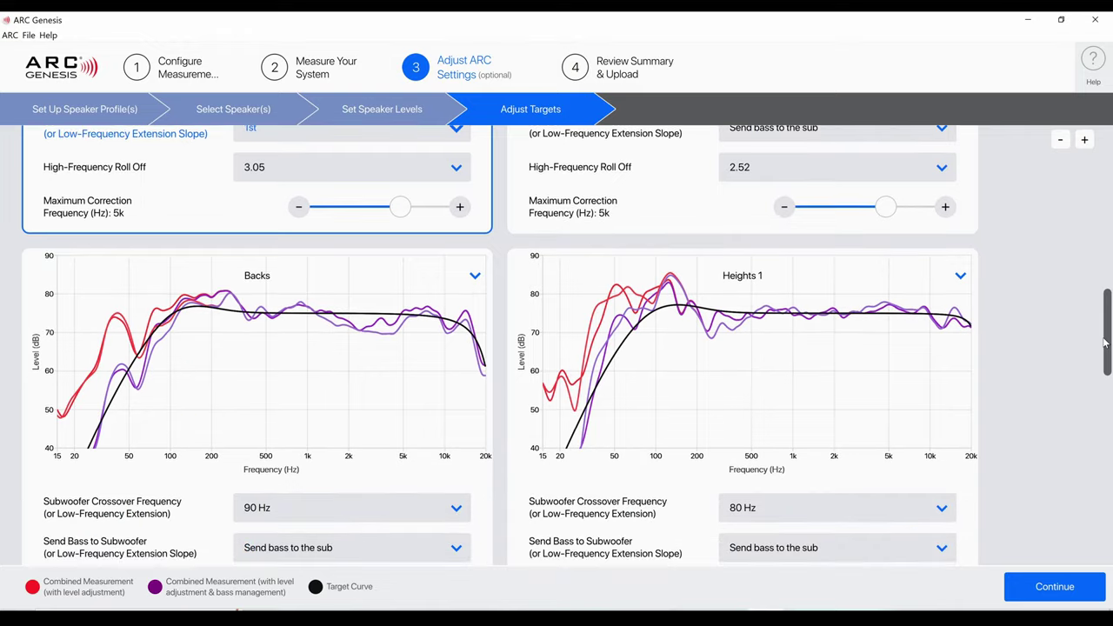
left_click_drag(1103, 344, 1103, 355)
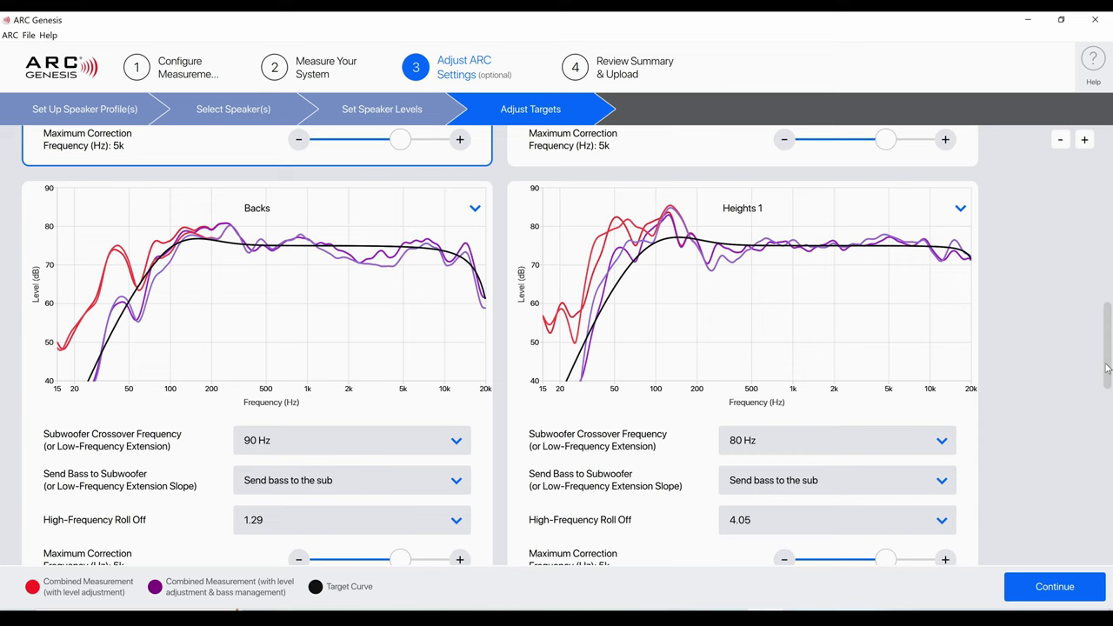
left_click_drag(1104, 367, 1103, 453)
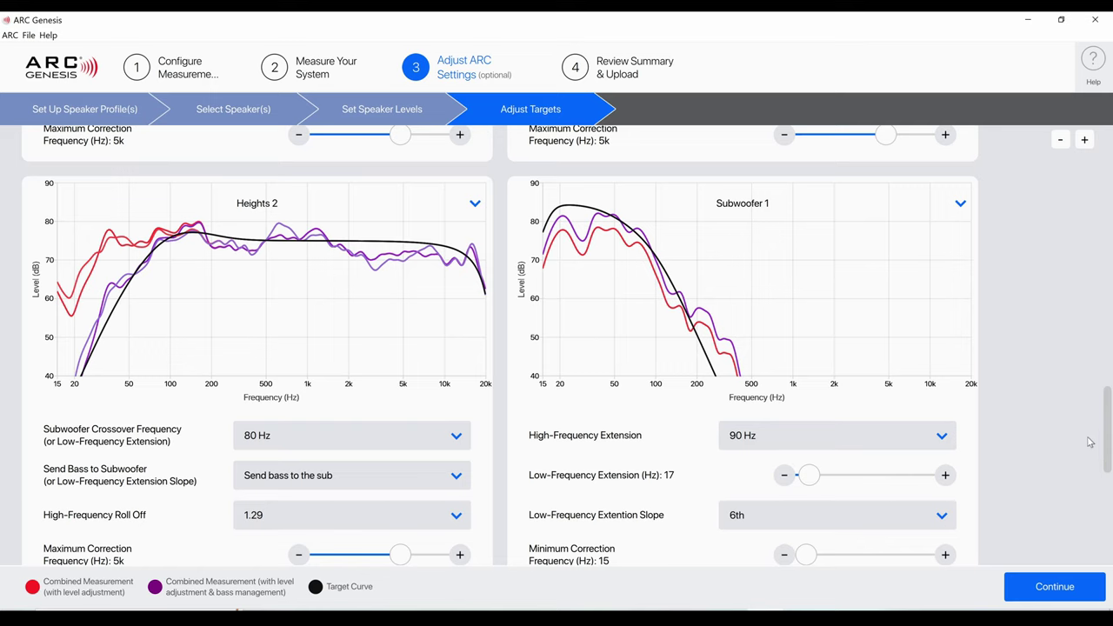
scroll(683, 492, "down", 5)
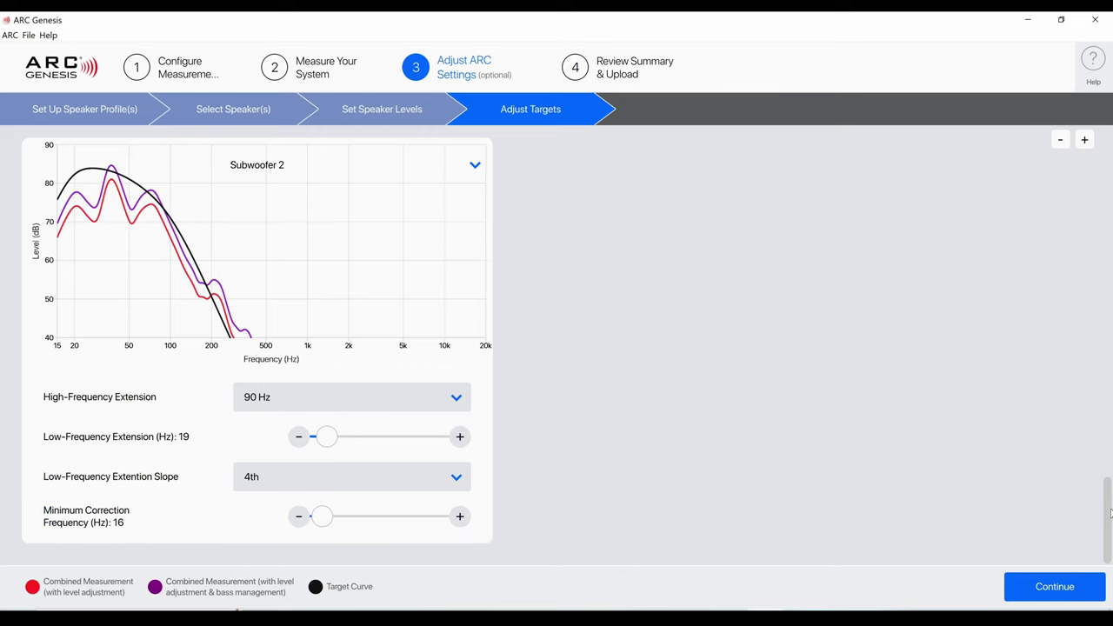
left_click_drag(1108, 513, 1097, 435)
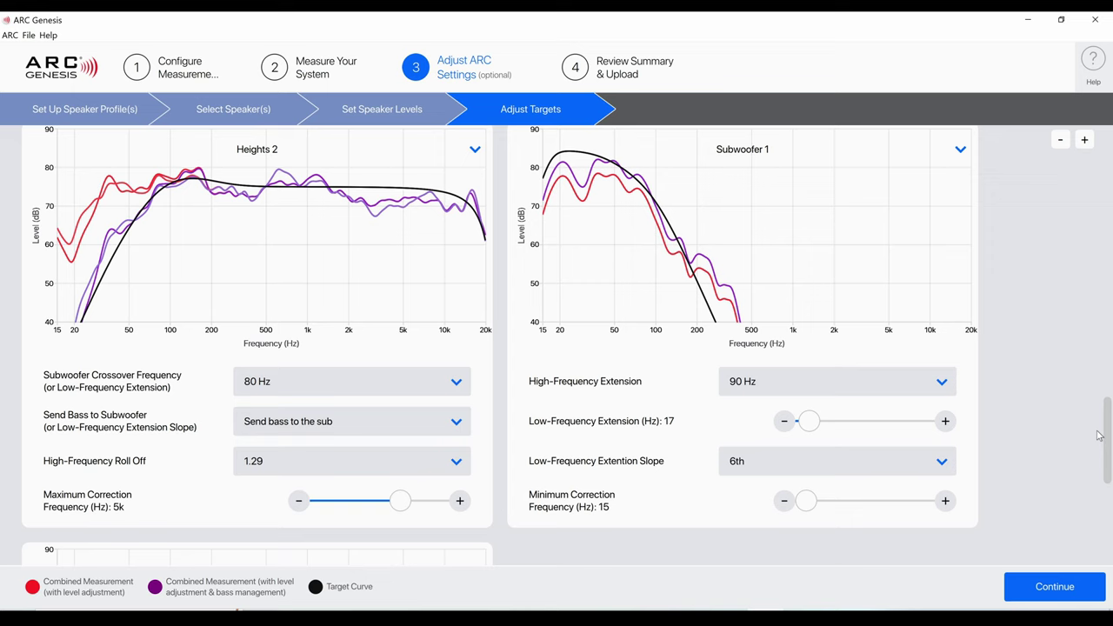
Accept the adjusted targets and upload the room correction results to the device
left_click(1055, 588)
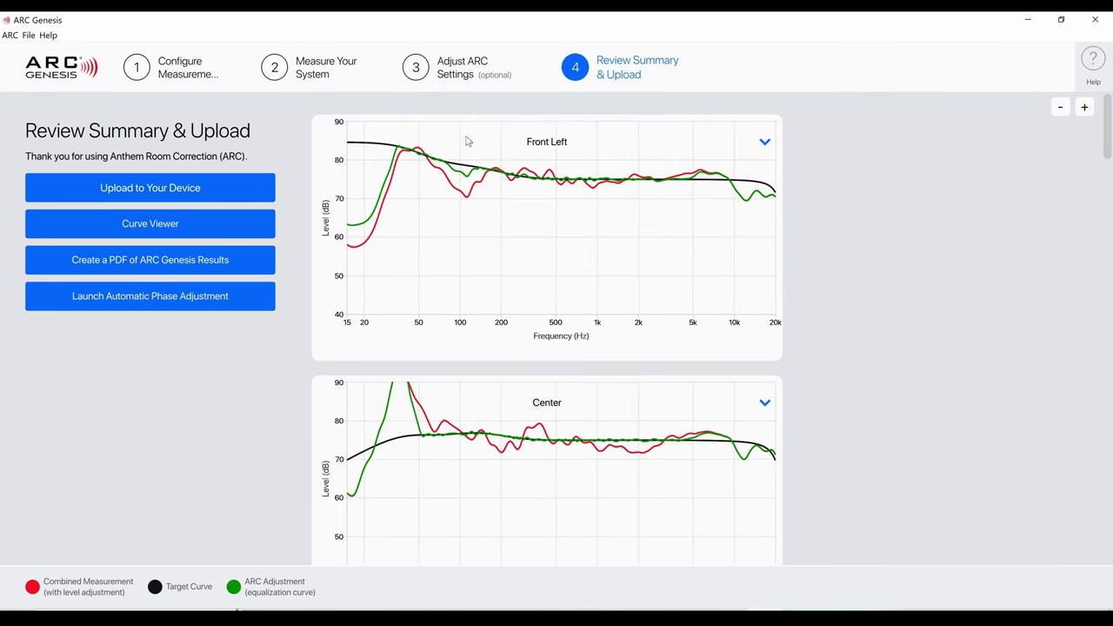
left_click(184, 198)
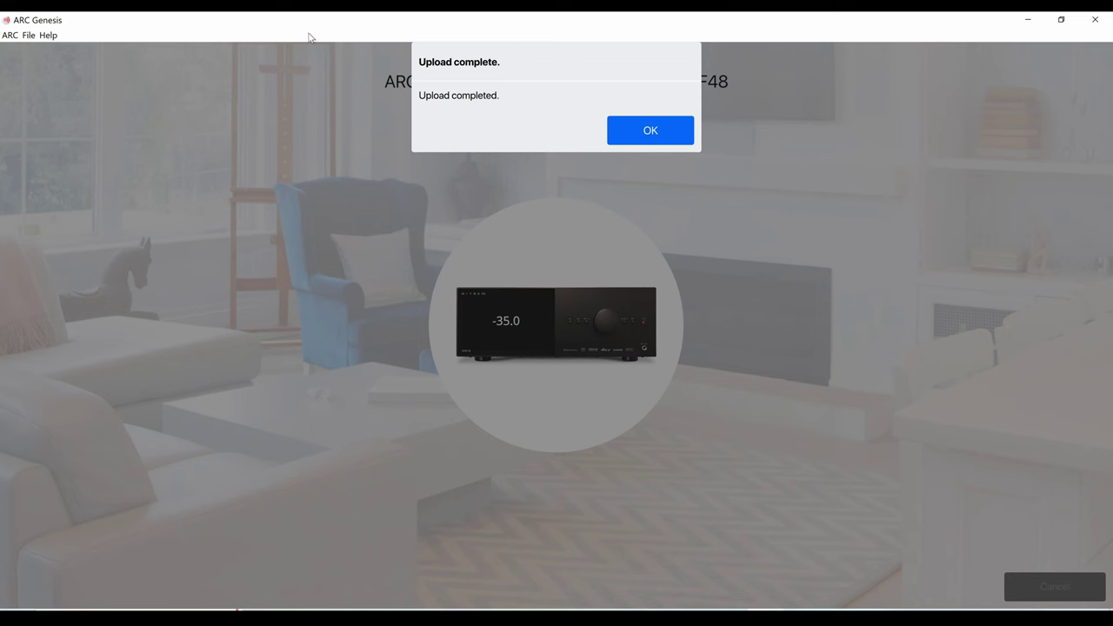
left_click(683, 135)
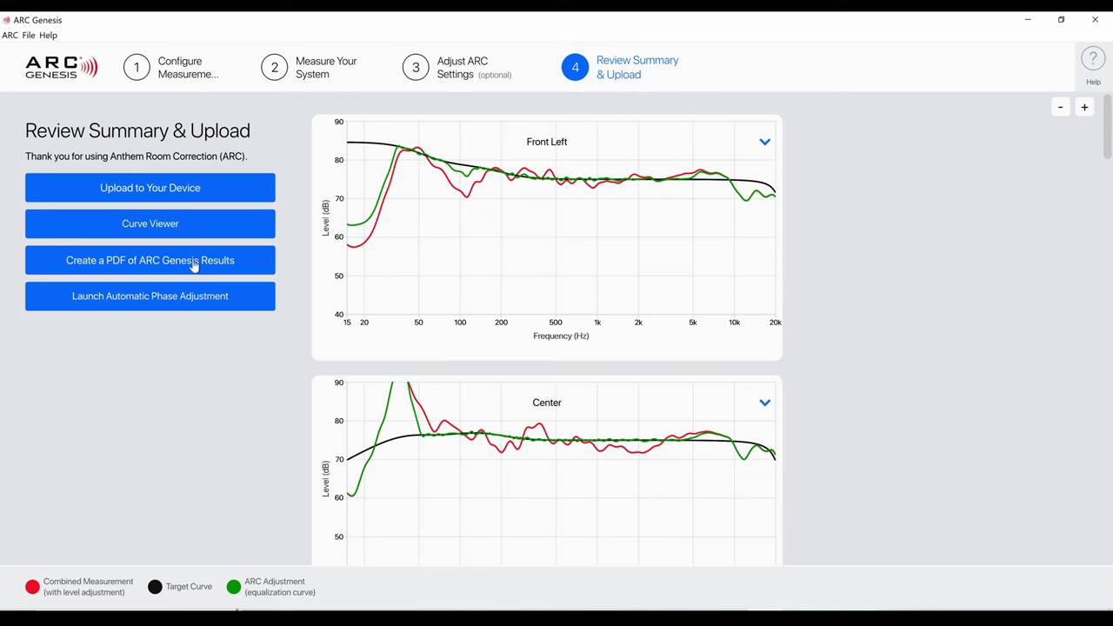
View the Height 1 Left speaker's measured, target and corrected curves in the Curve Viewer
left_click(183, 223)
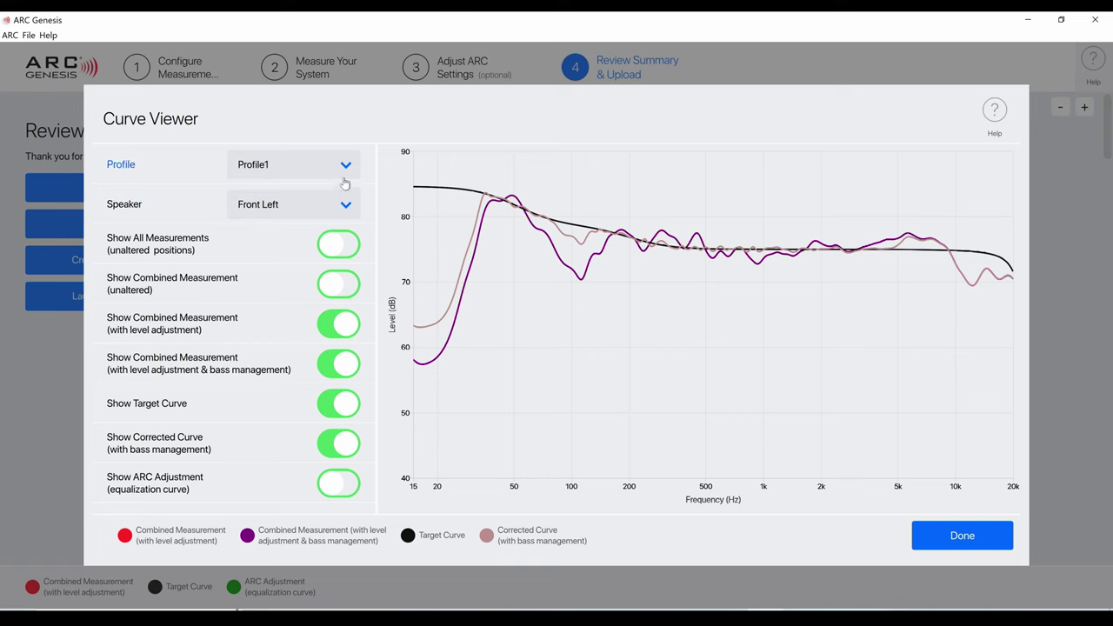
left_click(291, 360)
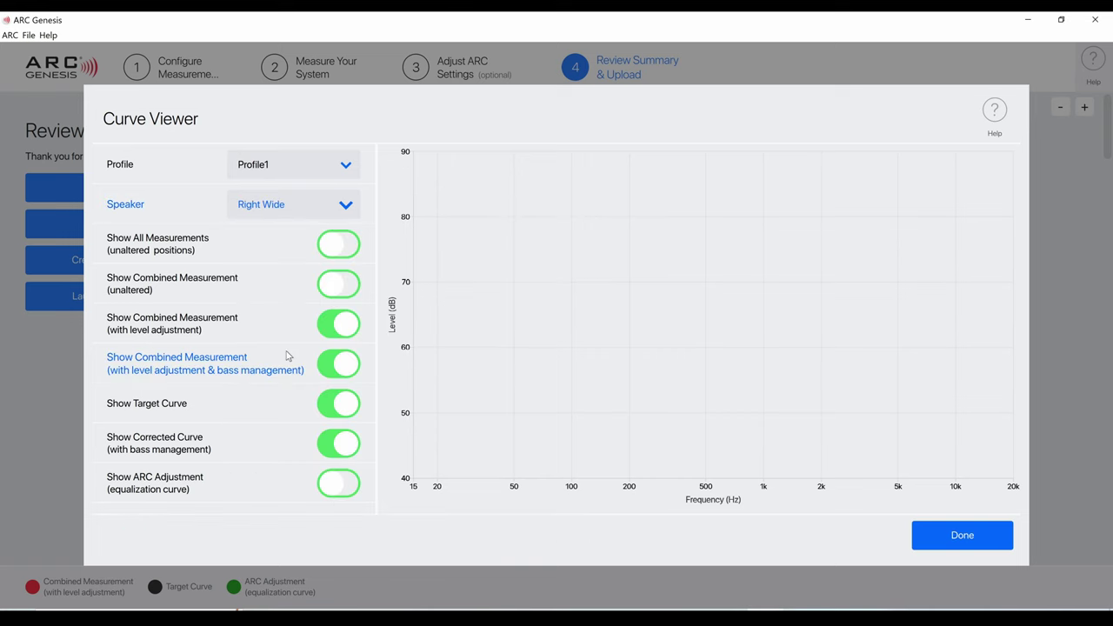
left_click(291, 208)
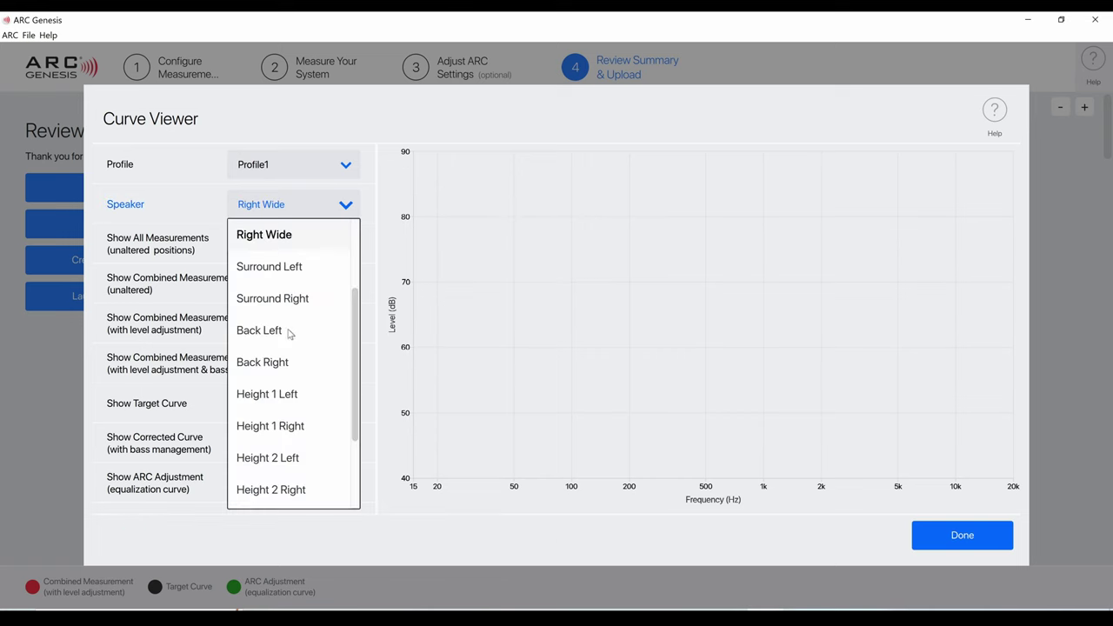
left_click(280, 393)
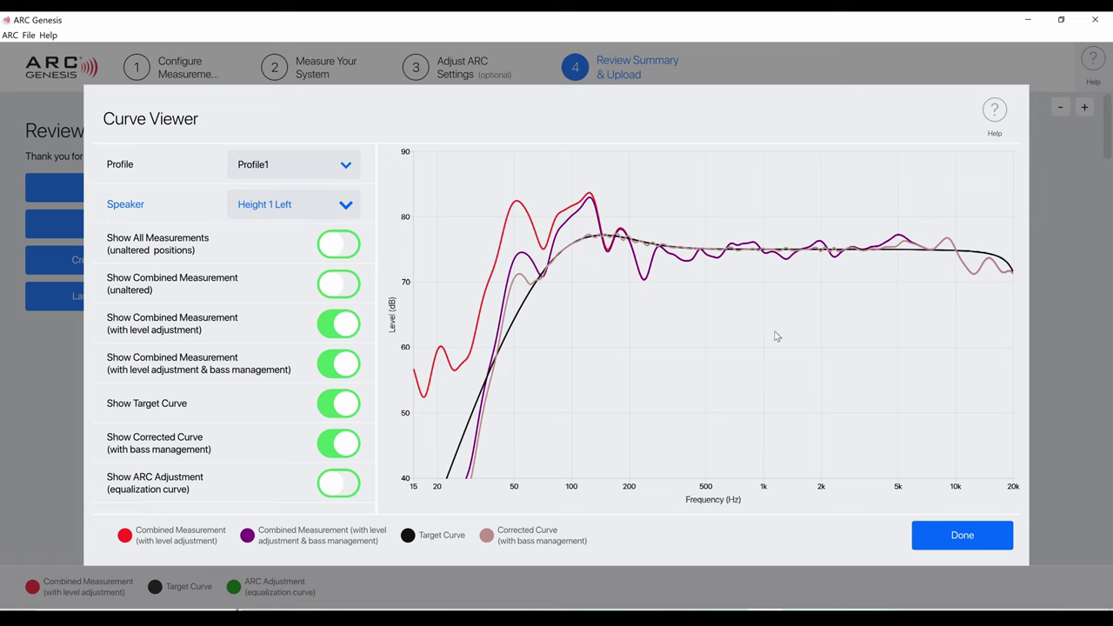
Compare Height 1 Left's curves with both level-adjusted combined measurements hidden and shown again, and close the Curve Viewer
left_click(348, 334)
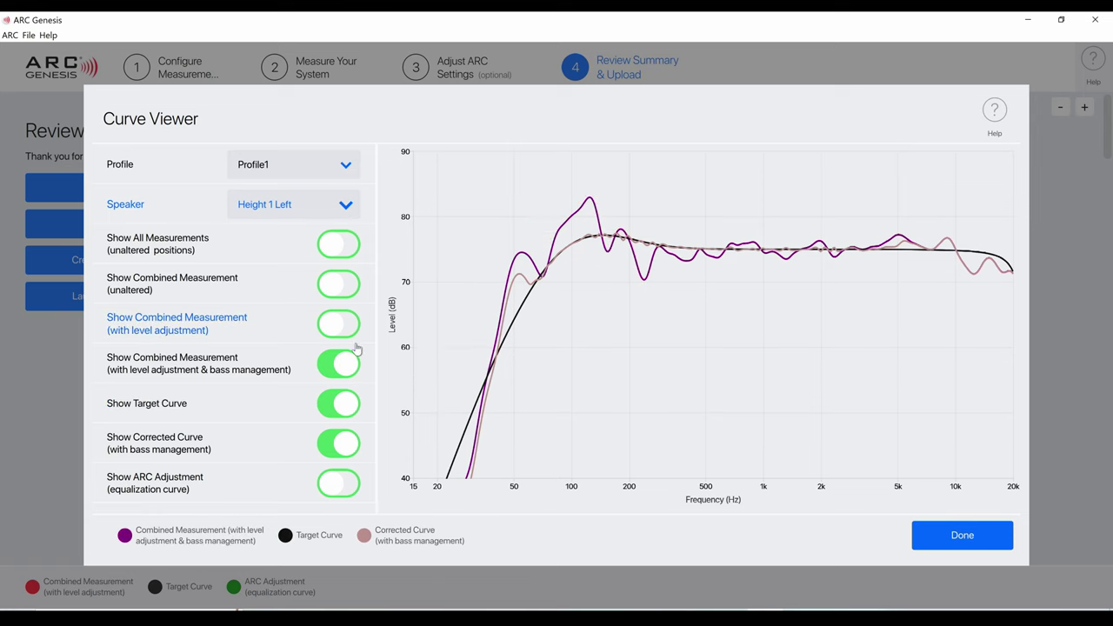
left_click(348, 331)
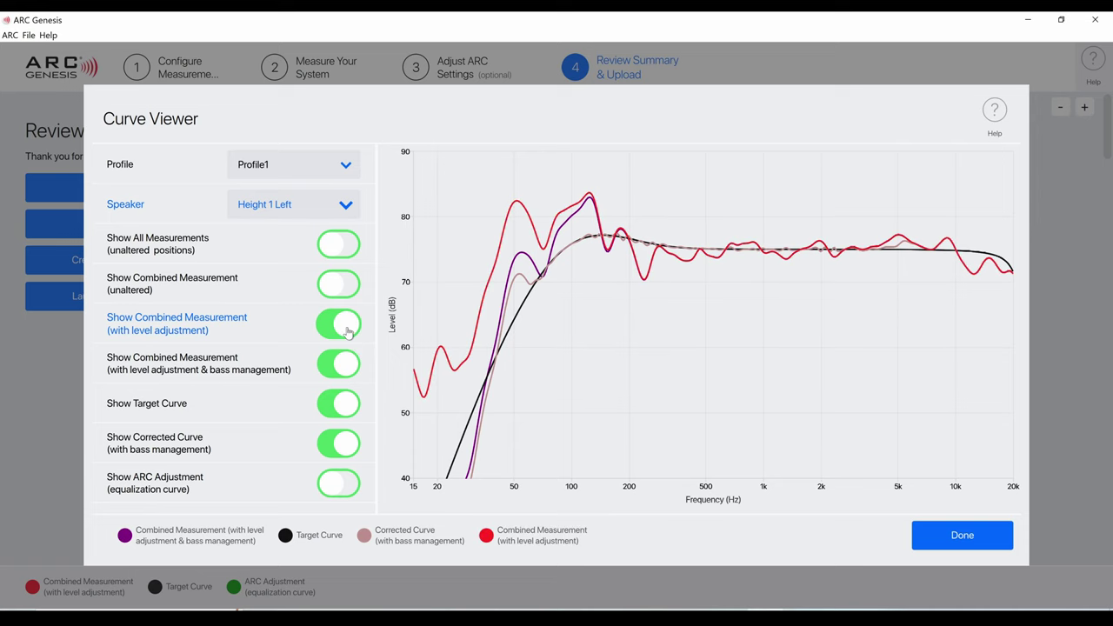
left_click(347, 331)
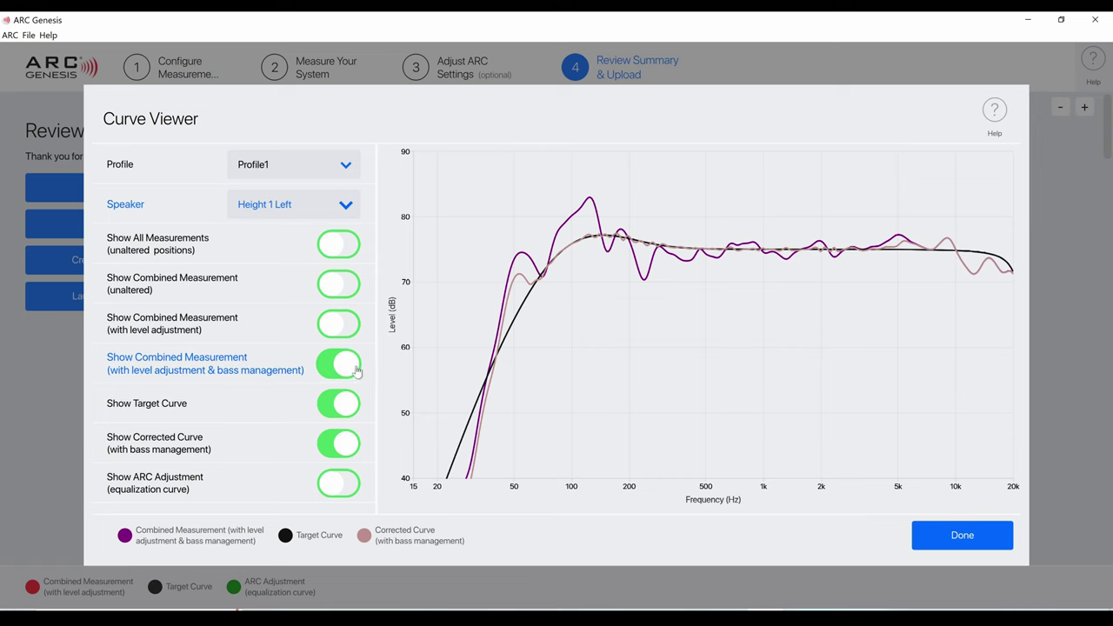
left_click(355, 362)
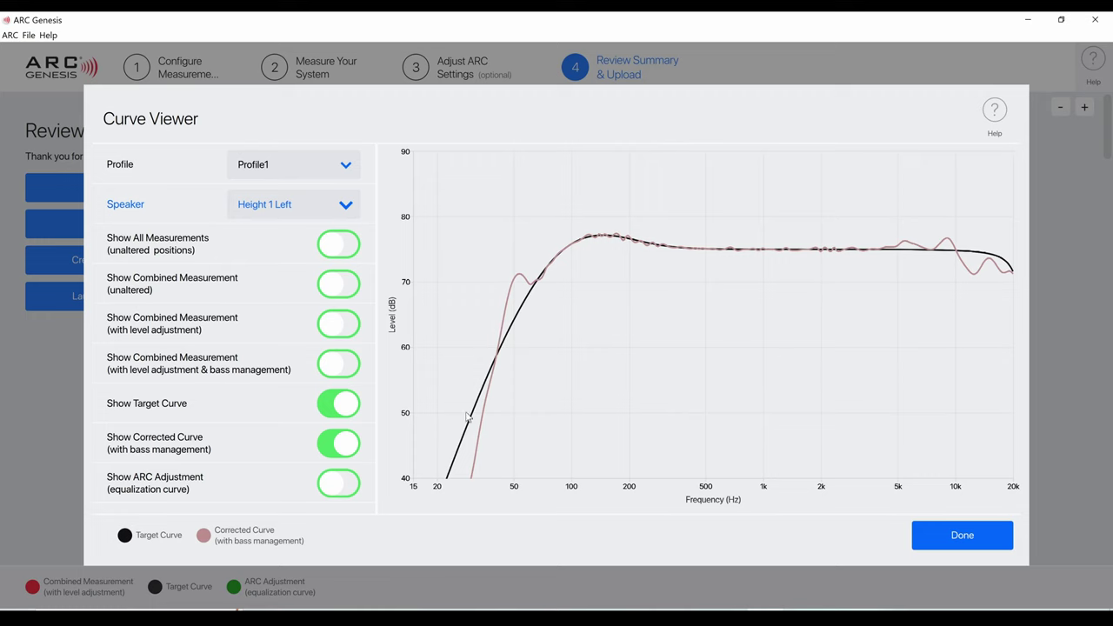
left_click(341, 377)
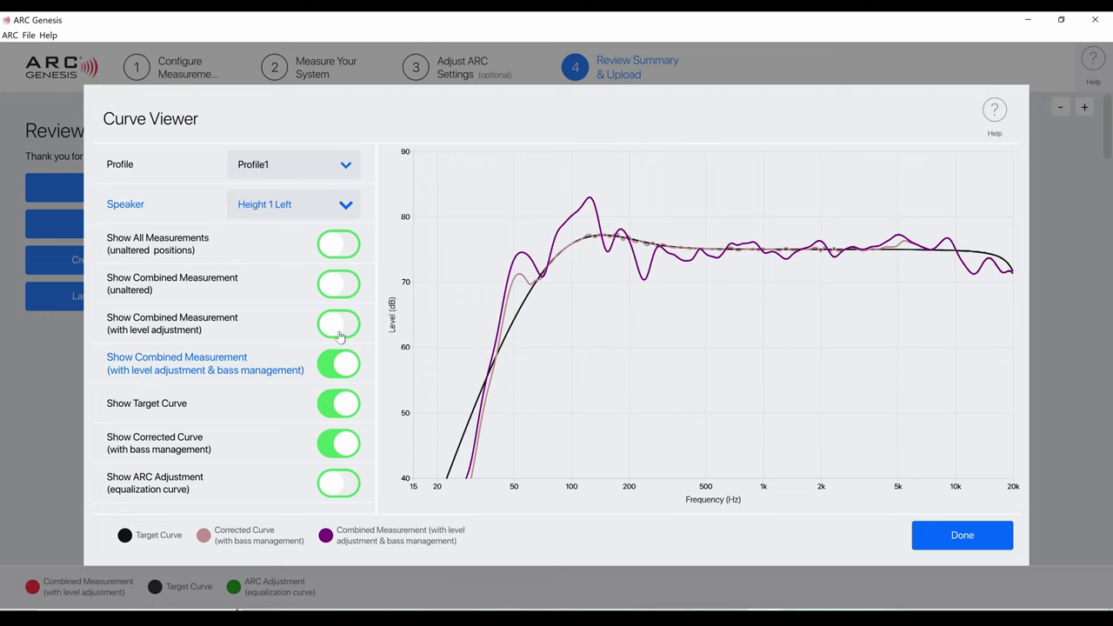
left_click(338, 326)
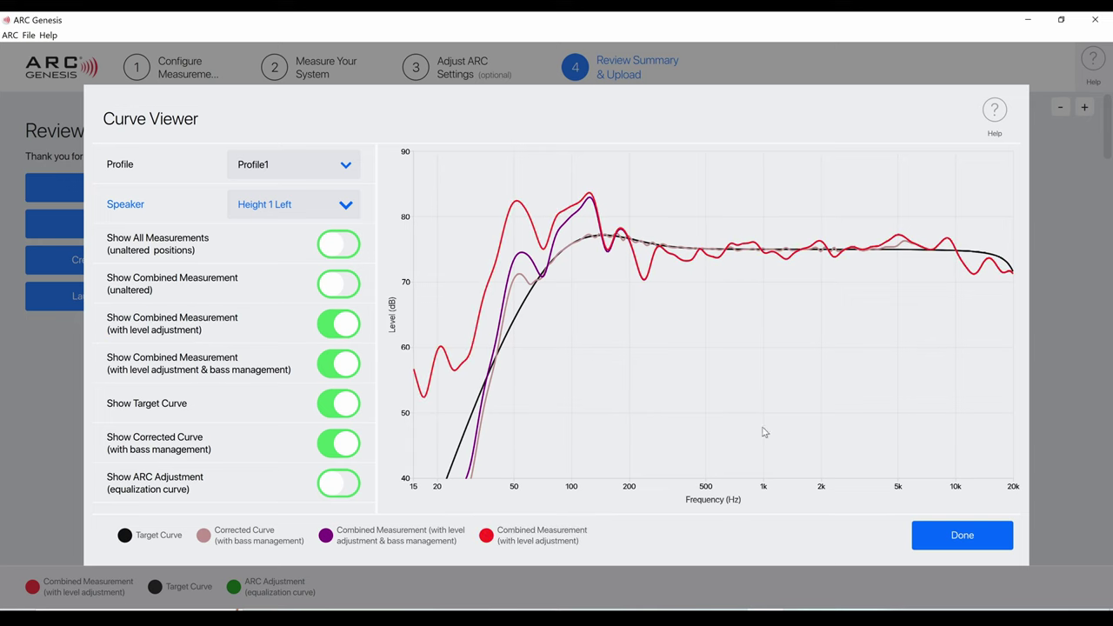
left_click(965, 536)
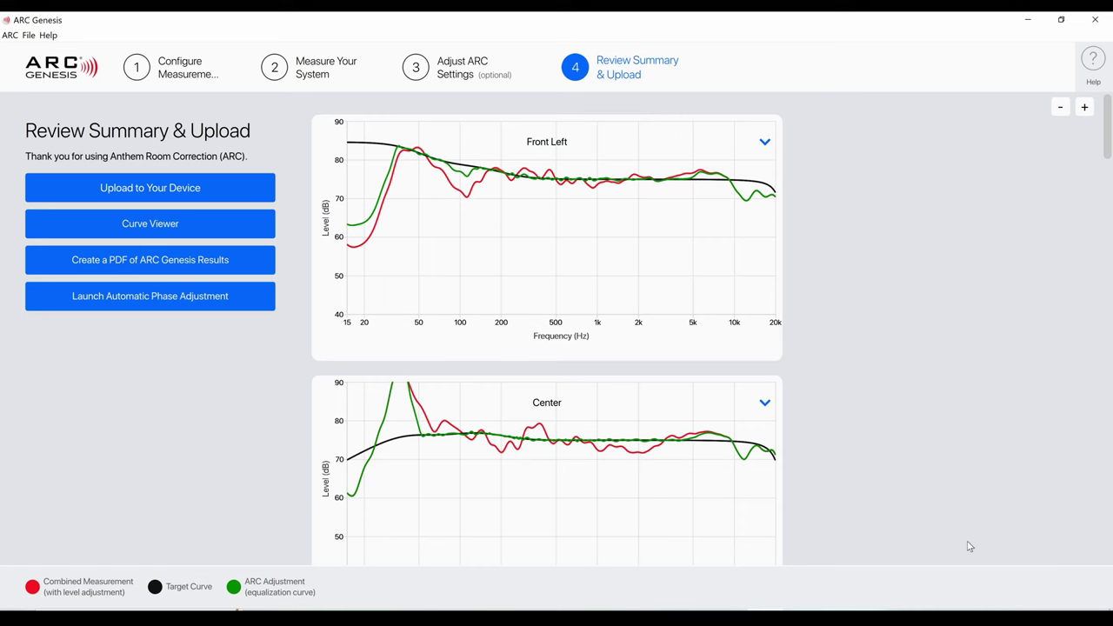